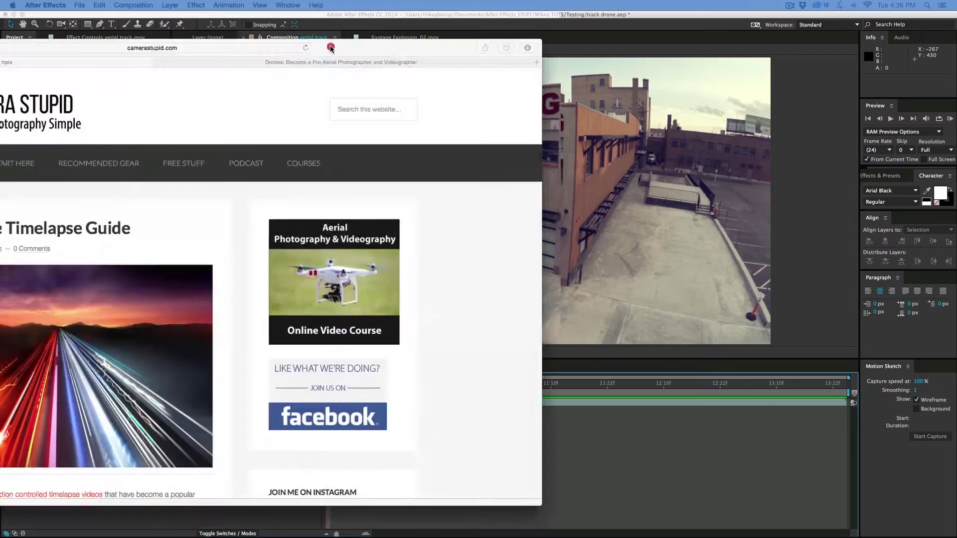
# - Browse the Camera Stupid website's home page, looking through its photography articles and the aerial course banner
pyautogui.moveTo(330, 48); pyautogui.dragTo(636, 52)
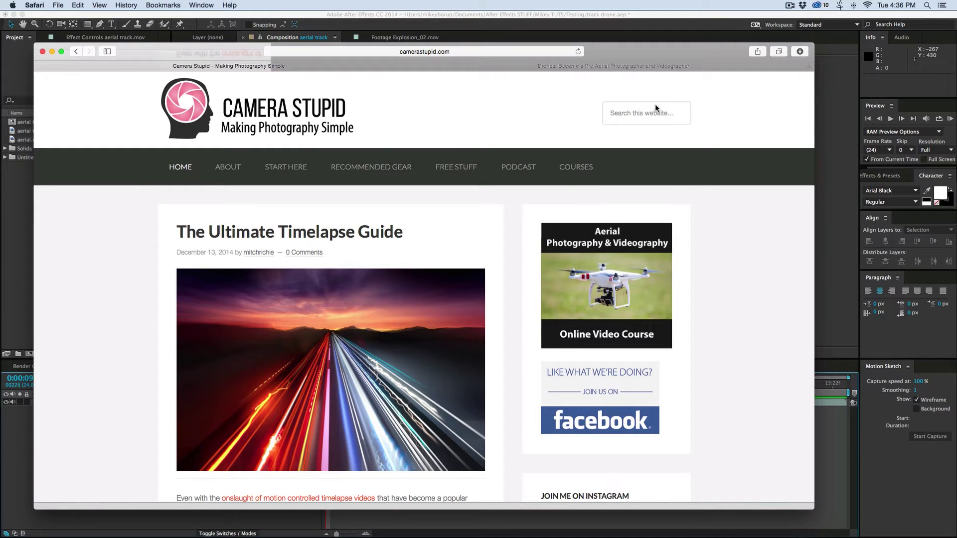
pyautogui.moveTo(418, 166)
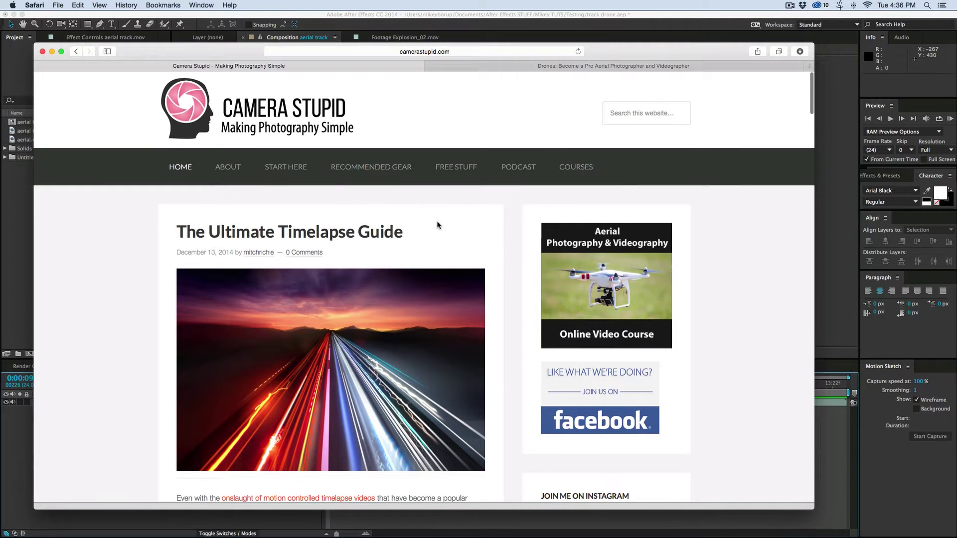
pyautogui.scroll(-20, 408, 220)
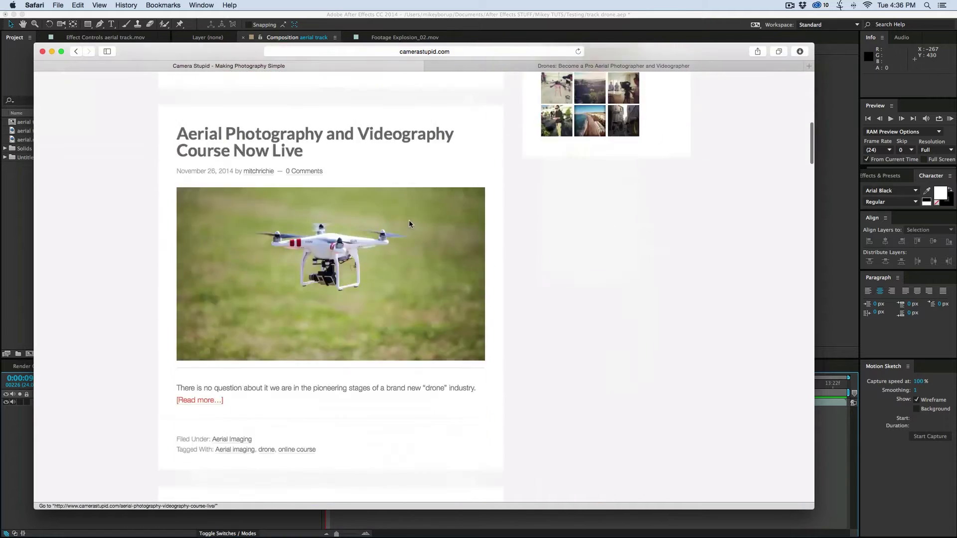
pyautogui.scroll(-20, 409, 224)
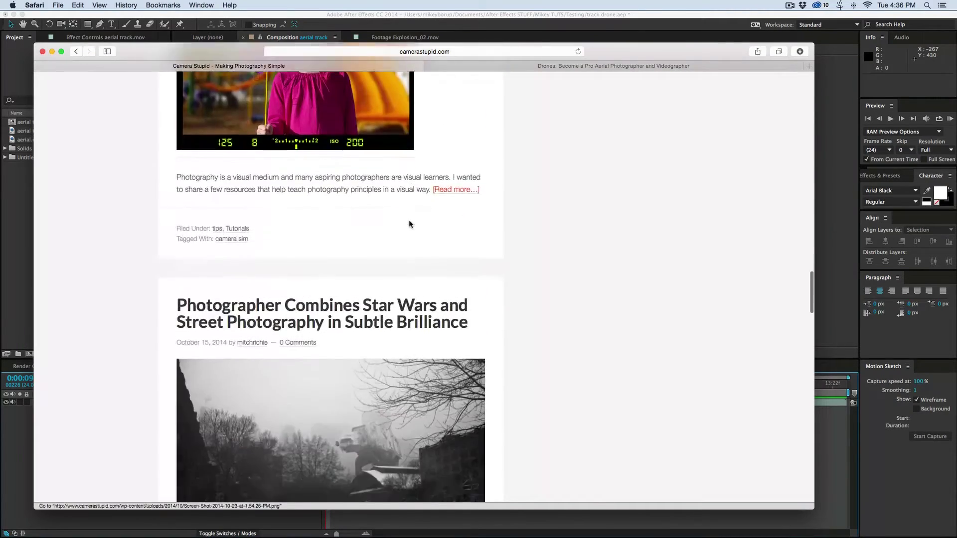
pyautogui.scroll(-6, 409, 223)
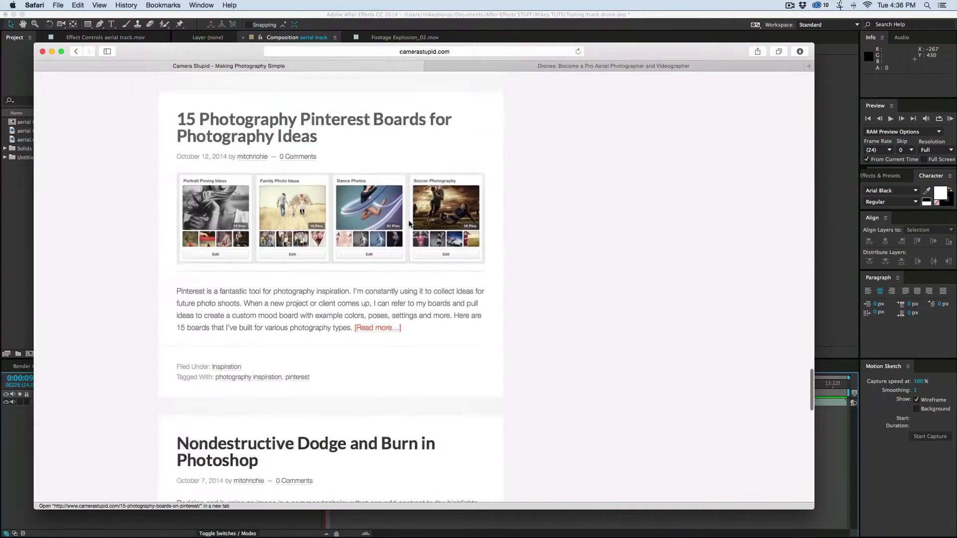
pyautogui.scroll(4, 411, 225)
pyautogui.scroll(20, 412, 227)
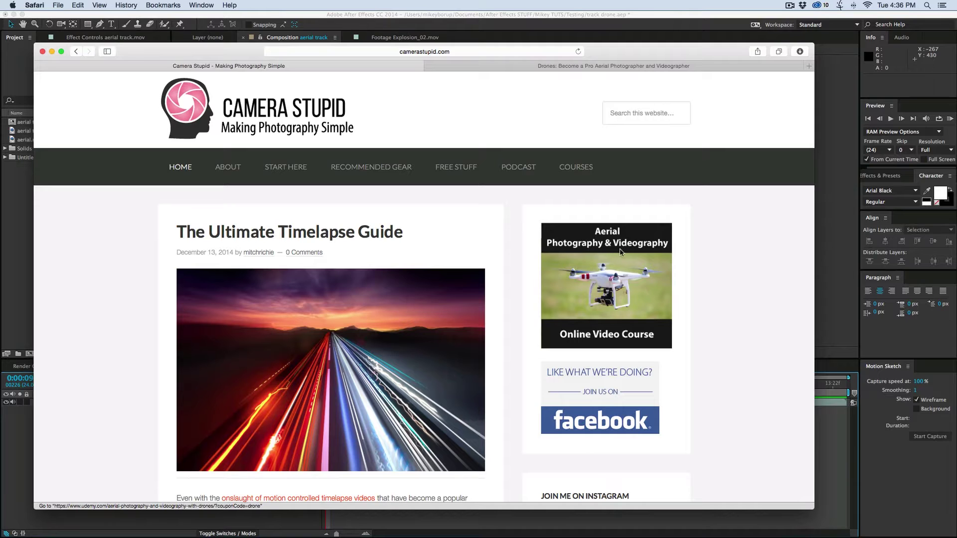
# - Examine the Udemy drone photography and videography course page, including its description and curriculum sections
pyautogui.click(494, 64)
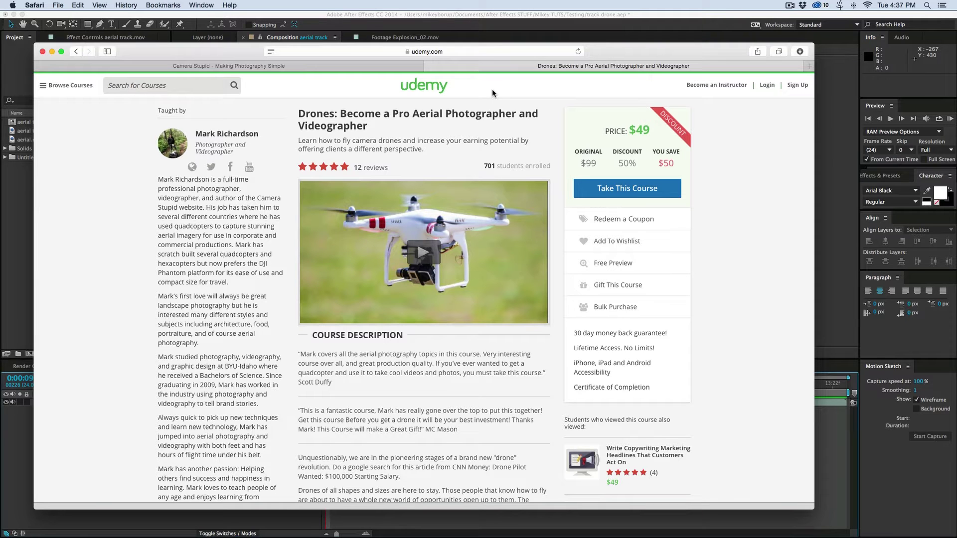
pyautogui.moveTo(632, 53); pyautogui.dragTo(640, 46)
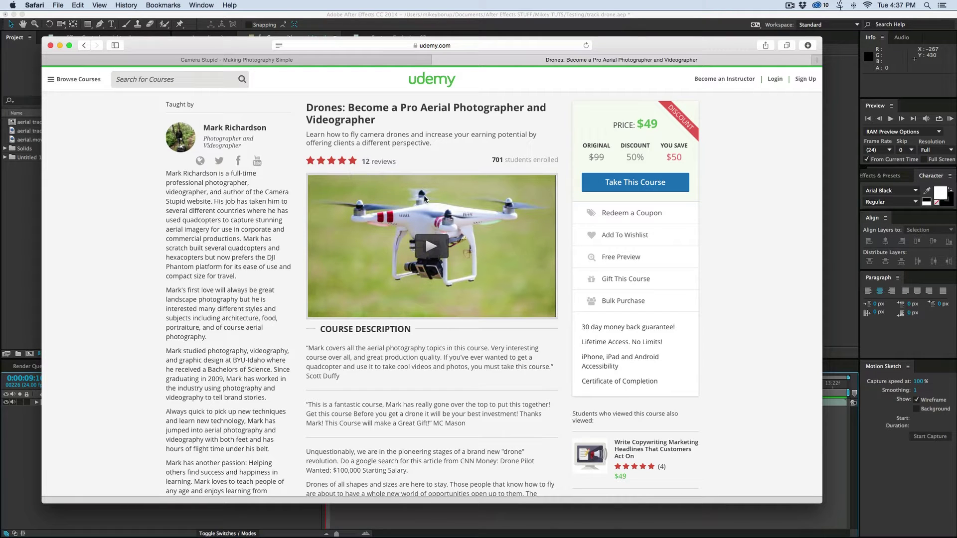
pyautogui.scroll(-10, 468, 234)
pyautogui.scroll(10, 469, 235)
pyautogui.scroll(-8, 431, 205)
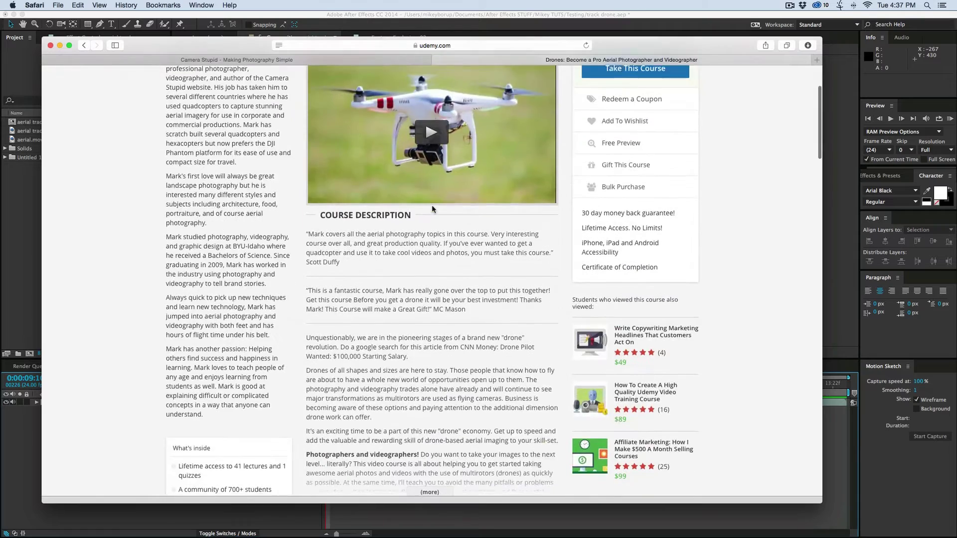
pyautogui.scroll(-10, 433, 323)
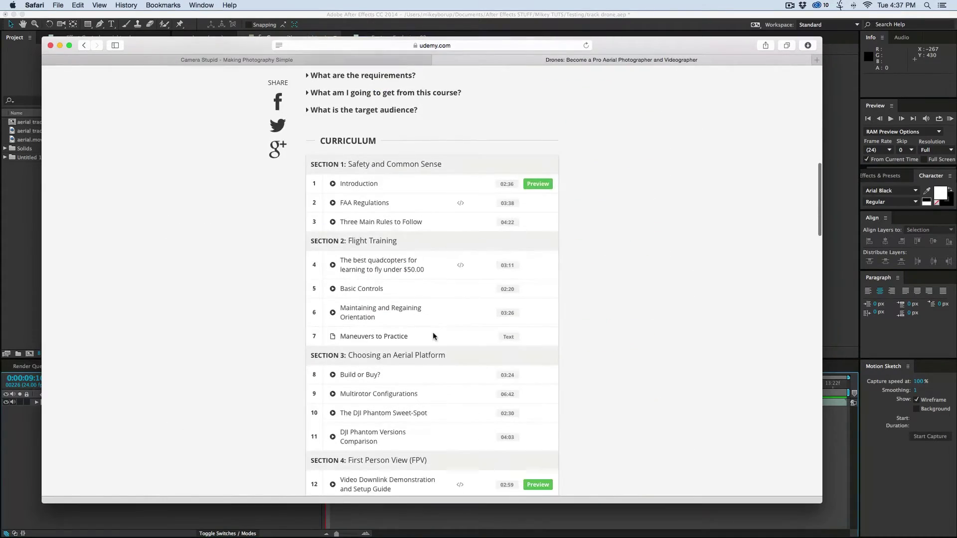
pyautogui.scroll(-3, 411, 298)
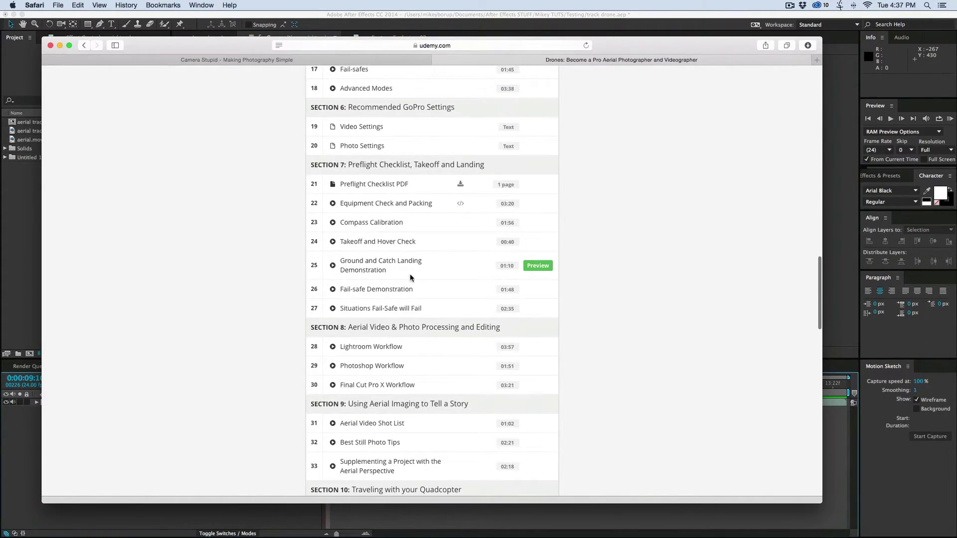
pyautogui.scroll(-3, 415, 276)
pyautogui.scroll(-2, 414, 276)
pyautogui.scroll(15, 403, 301)
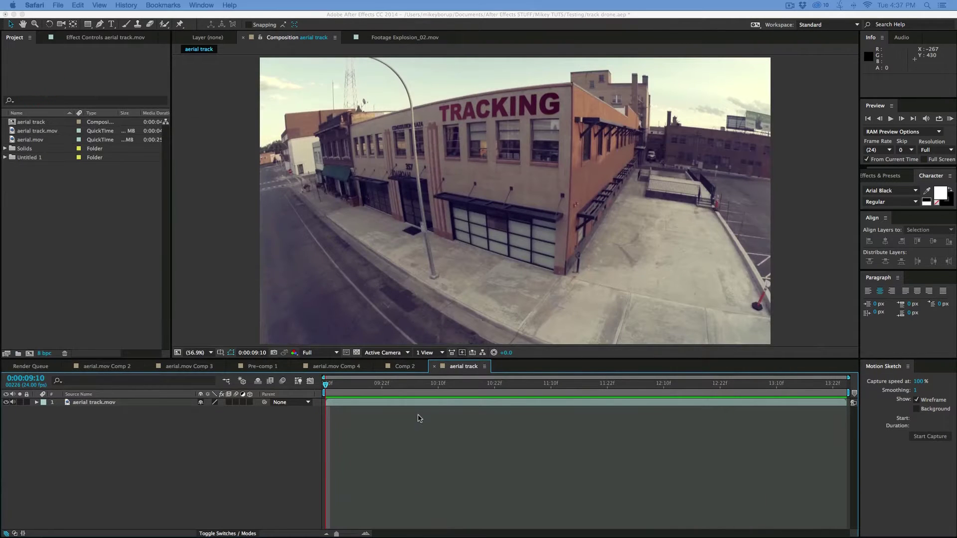
# - Switch to After Effects, view the aerial.mov footage and create a new composition from it
pyautogui.click(420, 444)
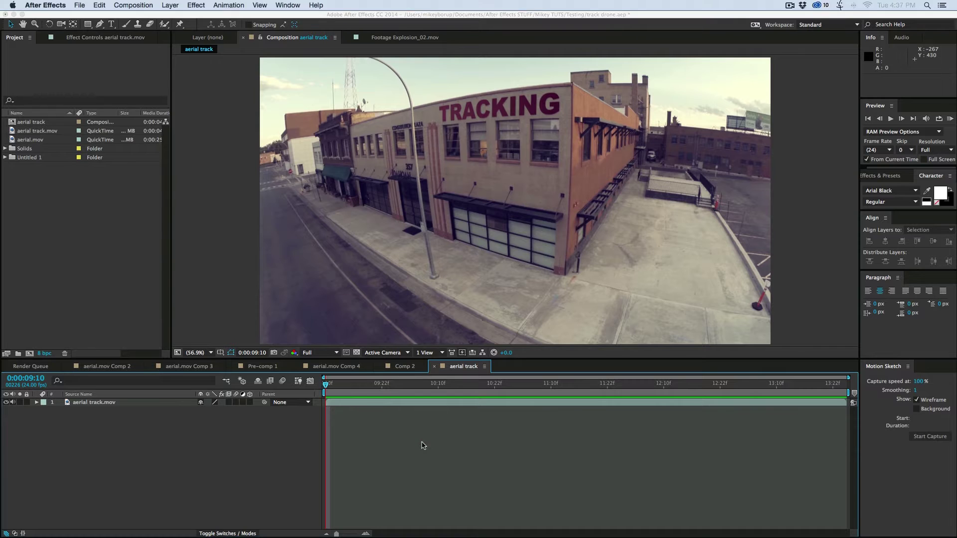
pyautogui.click(34, 132)
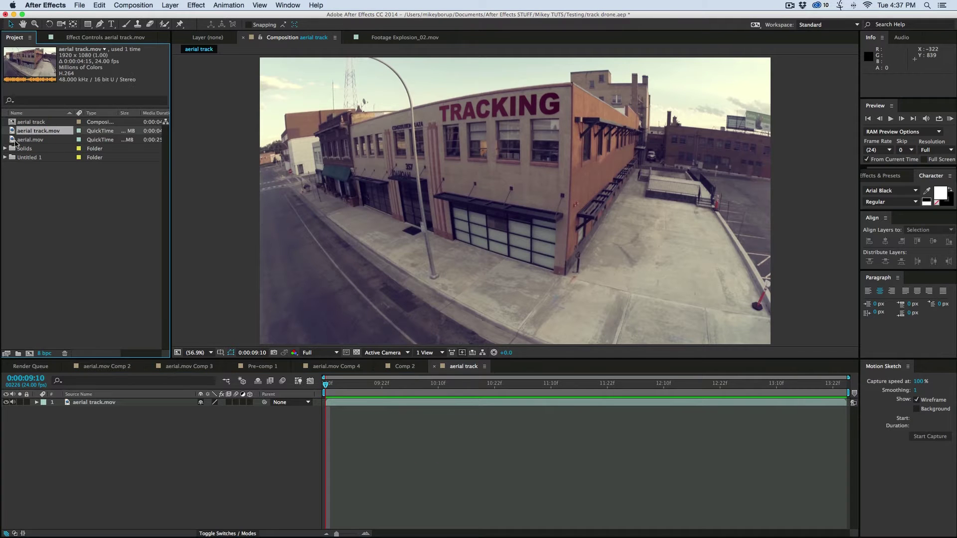
pyautogui.doubleClick(23, 140)
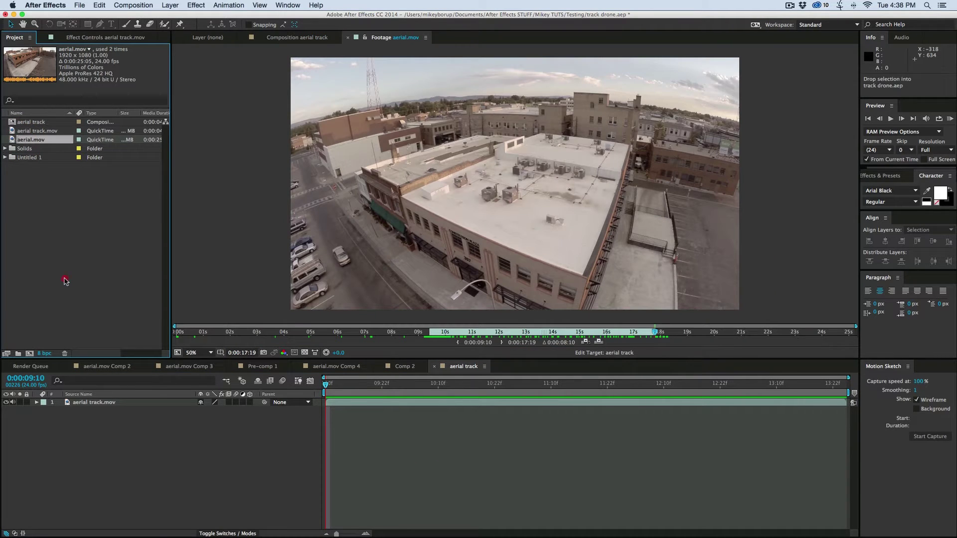
pyautogui.moveTo(31, 342); pyautogui.dragTo(29, 355)
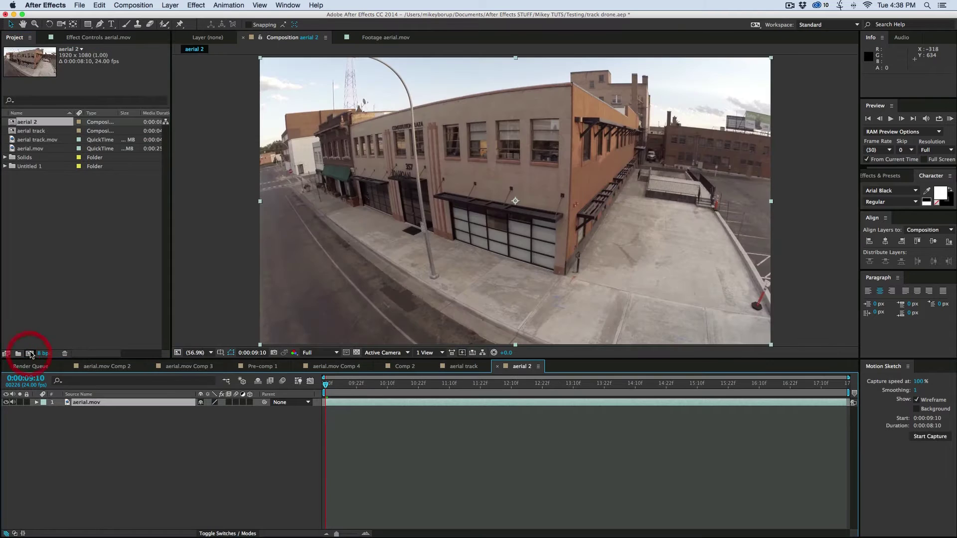
# - Rename the new aerial composition as Drone Footage
pyautogui.click(31, 123)
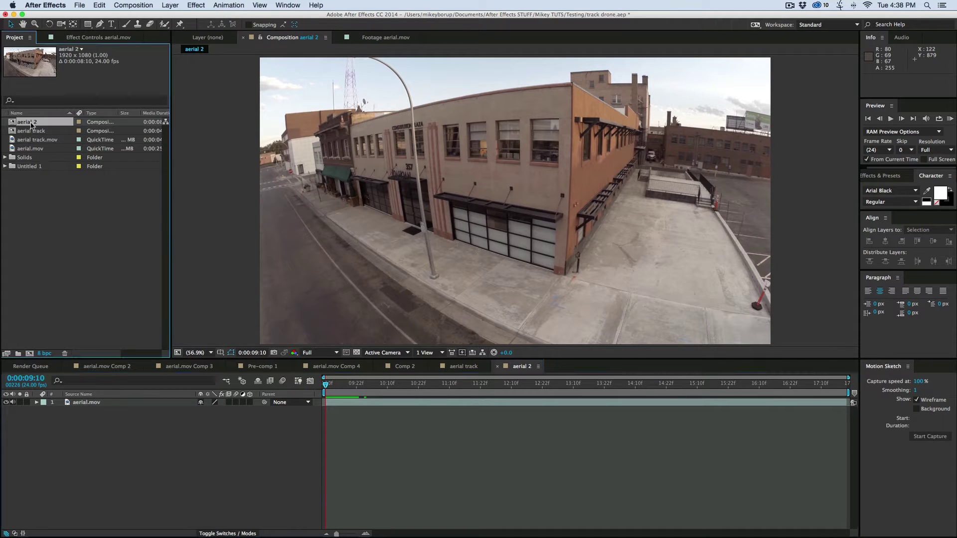
pyautogui.press('Return')
pyautogui.write('Drone Footage')
pyautogui.press('Return')
pyautogui.click(407, 464)
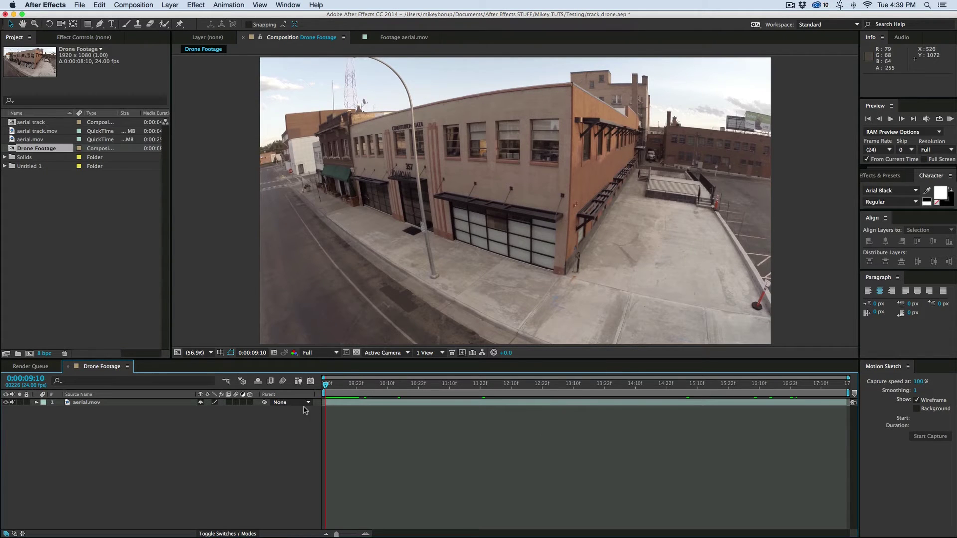
# - Pre-compose the aerial.mov layer into a composition named Footage, moving all attributes into it
pyautogui.click(340, 403)
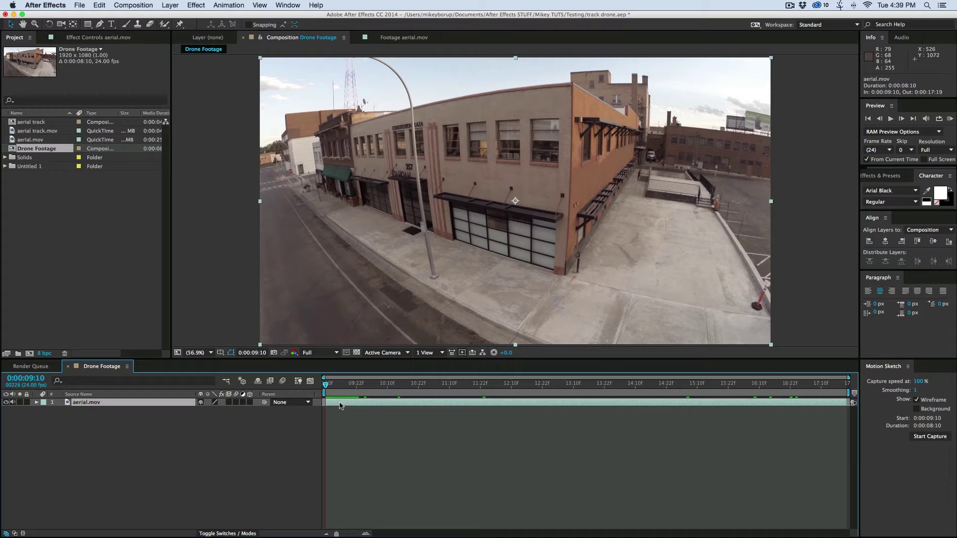
pyautogui.press('super+shift+c')
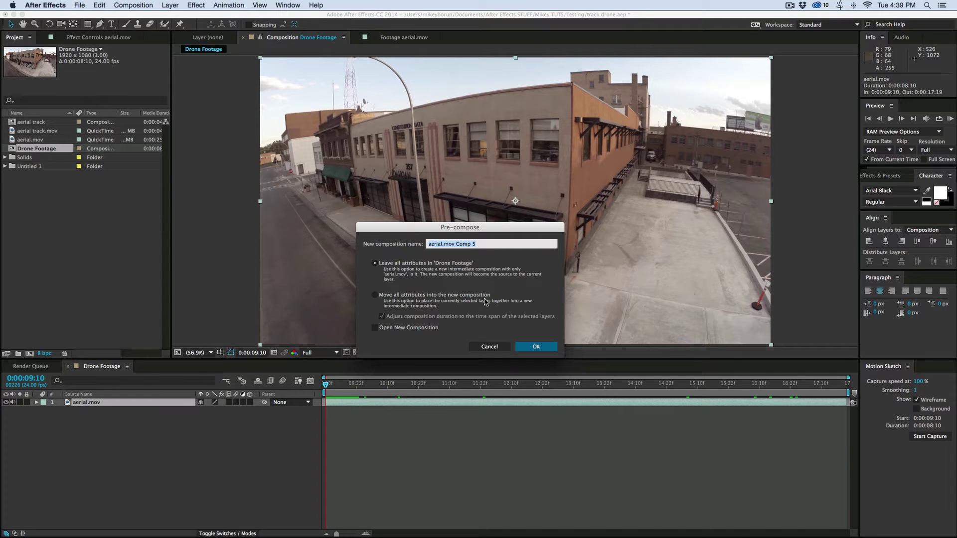
pyautogui.click(374, 295)
pyautogui.click(491, 245)
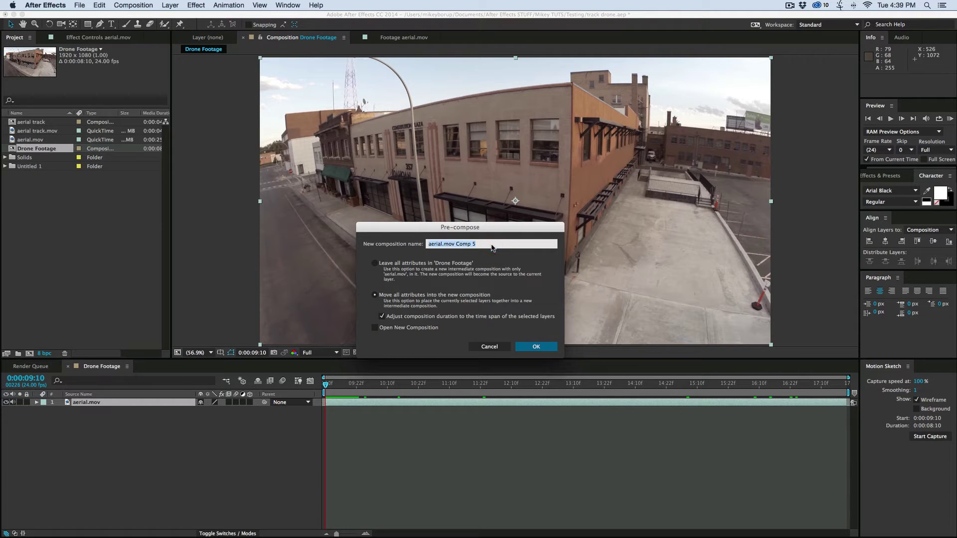
pyautogui.write('Footage')
pyautogui.press('Return')
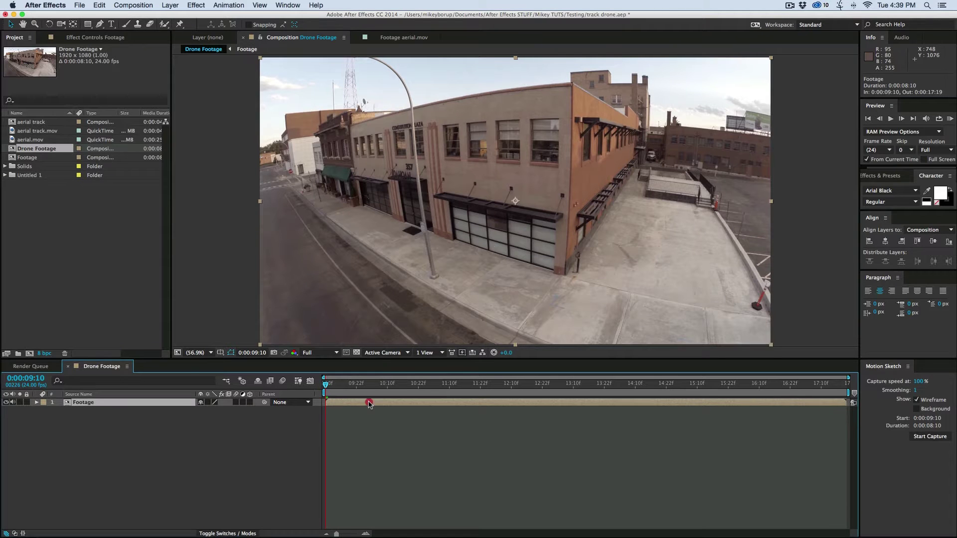
# - Open the Footage composition and enlarge its frame to 4430 × 2492 px with the aspect ratio locked
pyautogui.press(',')
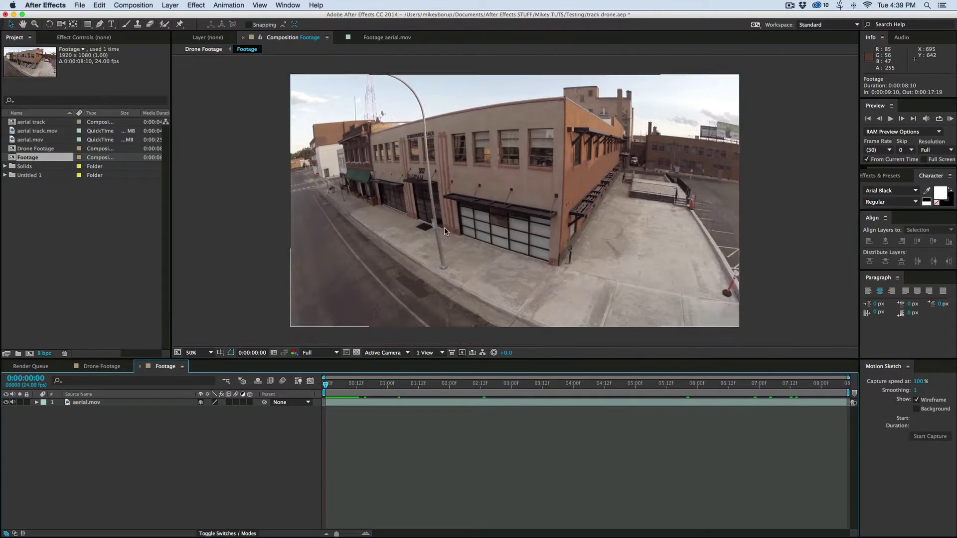
pyautogui.press(',')
pyautogui.press(',')
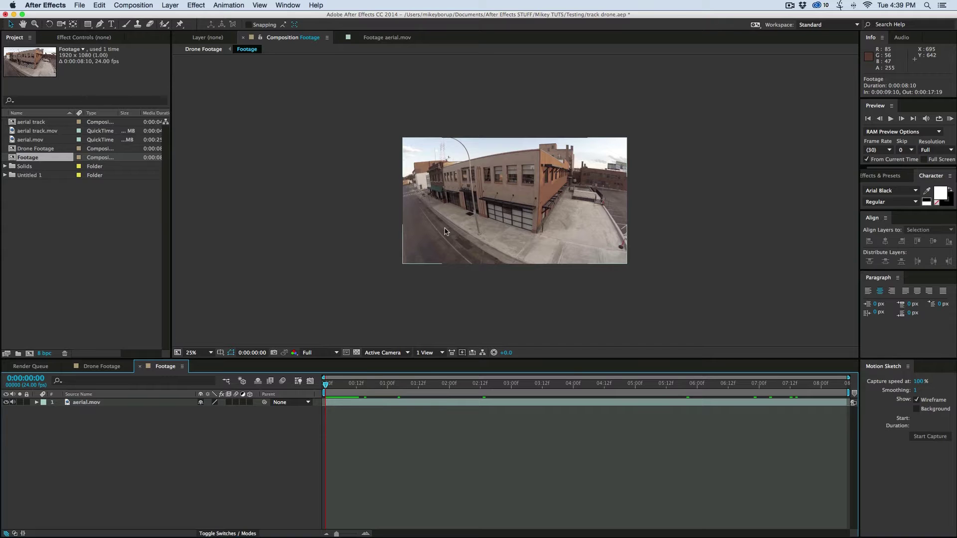
pyautogui.press('.')
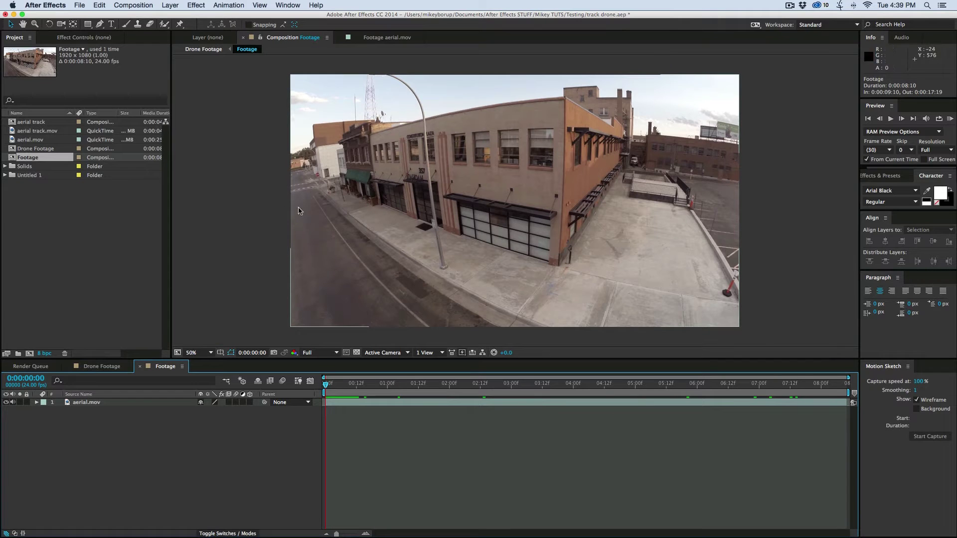
pyautogui.rightClick(234, 190)
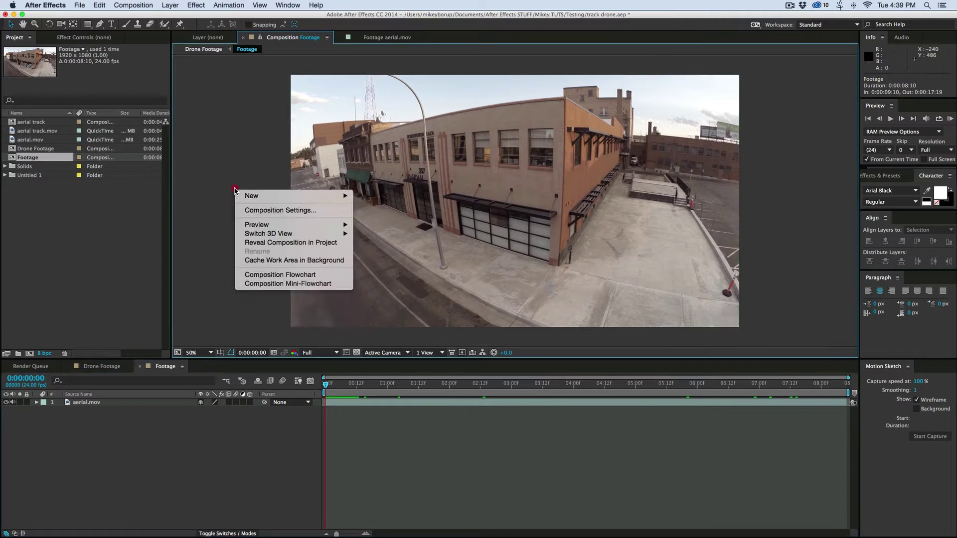
pyautogui.click(256, 210)
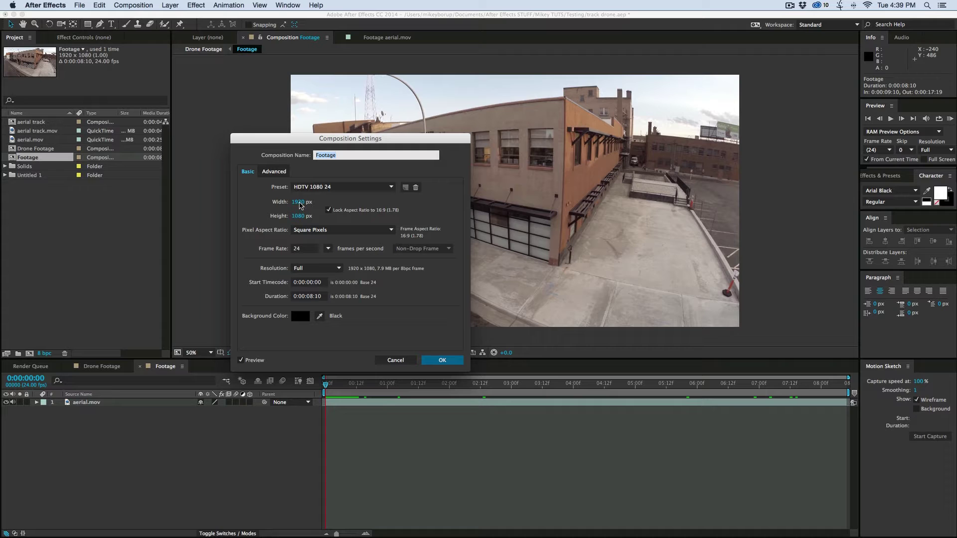
pyautogui.click(299, 202)
pyautogui.write('2433')
pyautogui.click(626, 216)
pyautogui.moveTo(298, 202); pyautogui.dragTo(870, 232)
pyautogui.click(442, 360)
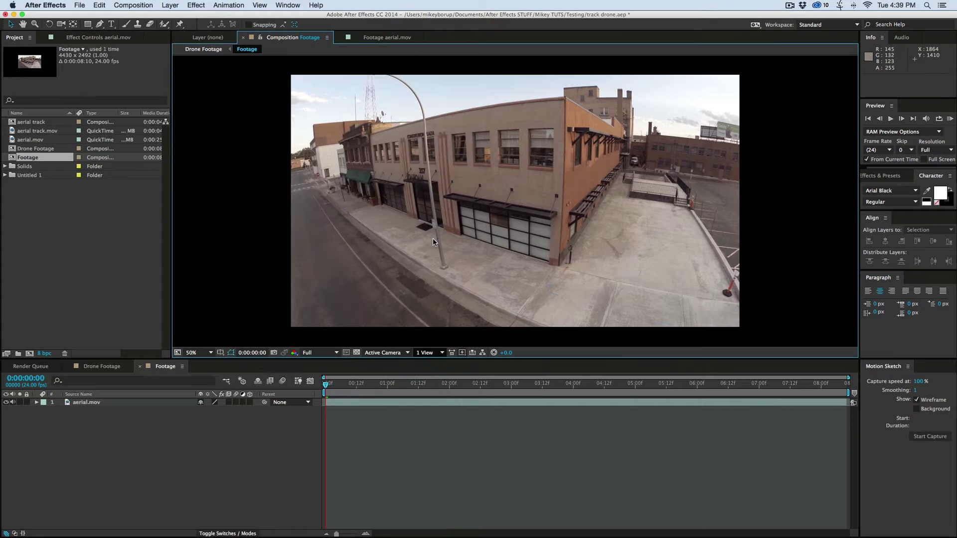
# - Apply the Optics Compensation distort effect to the aerial.mov layer in the Footage composition
pyautogui.scroll(-4, 432, 240)
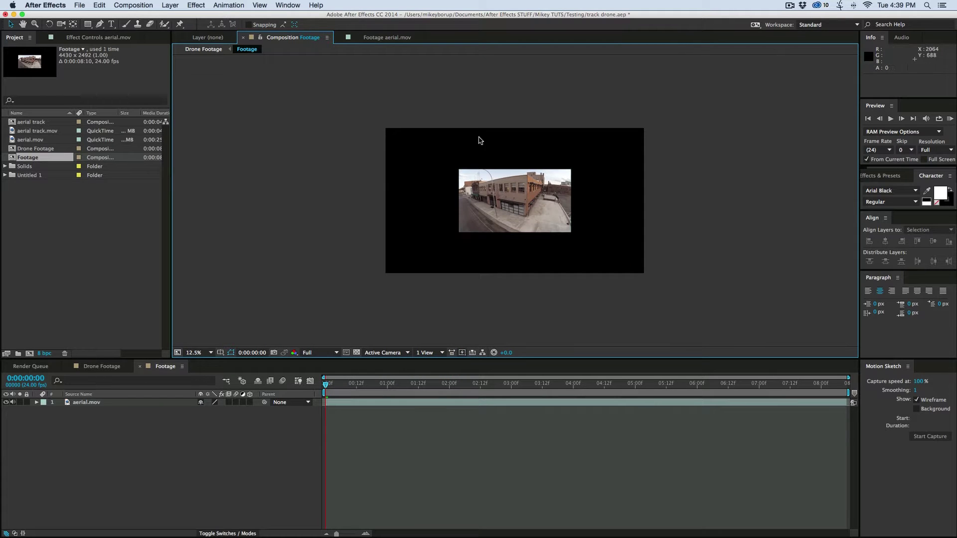
pyautogui.click(347, 402)
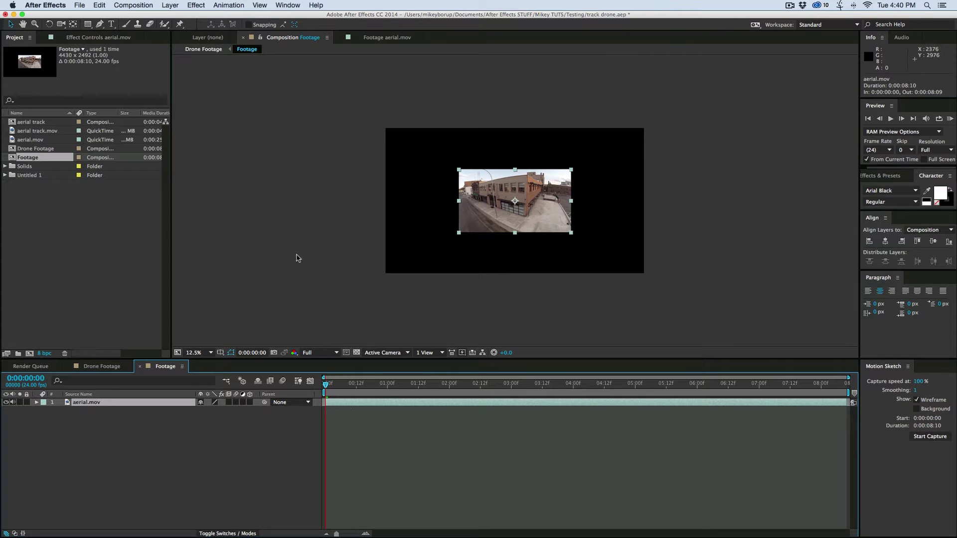
pyautogui.click(196, 5)
pyautogui.moveTo(200, 105)
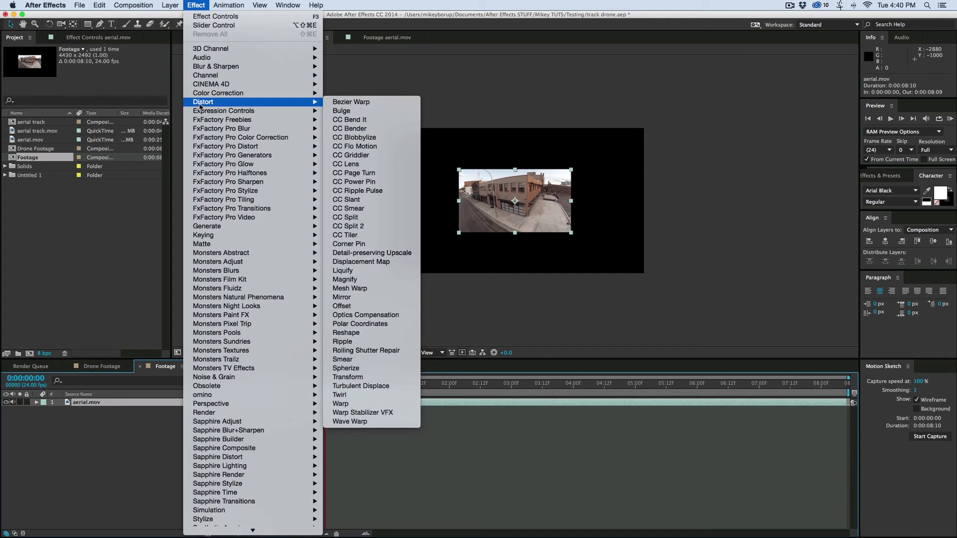
pyautogui.click(376, 316)
pyautogui.hotkey('shift', '/')
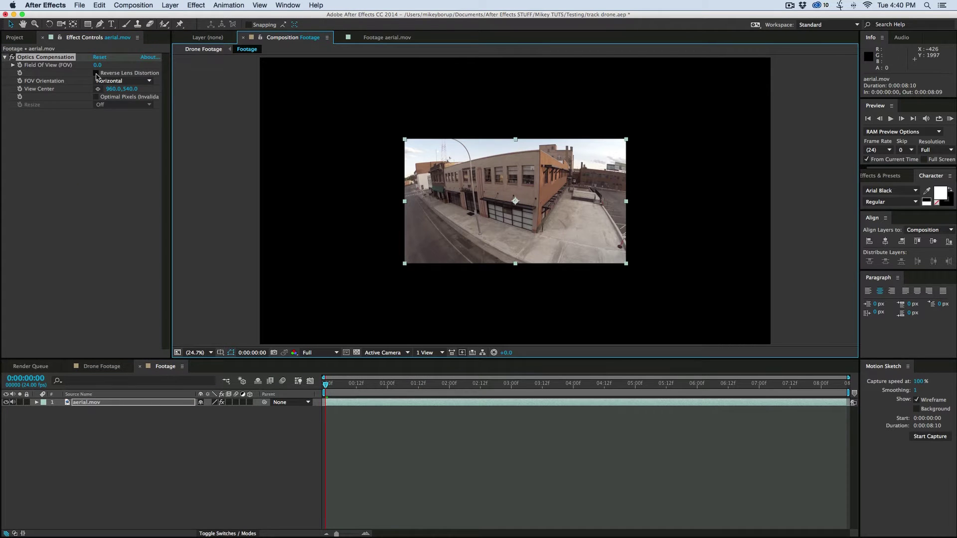
# - Turn on Reverse Lens Distortion in Optics Compensation and raise the Field of View to 75.9
pyautogui.click(97, 74)
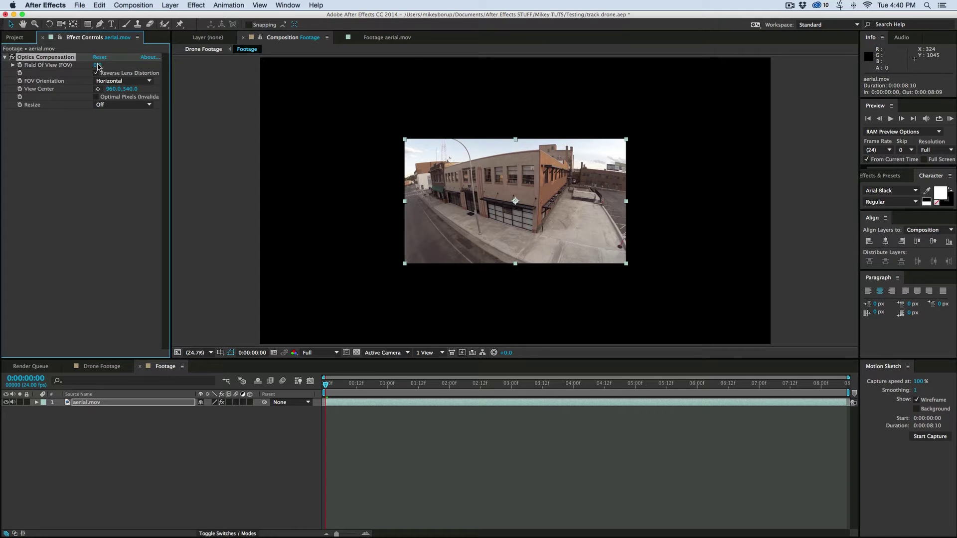
pyautogui.moveTo(119, 66); pyautogui.dragTo(515, 125)
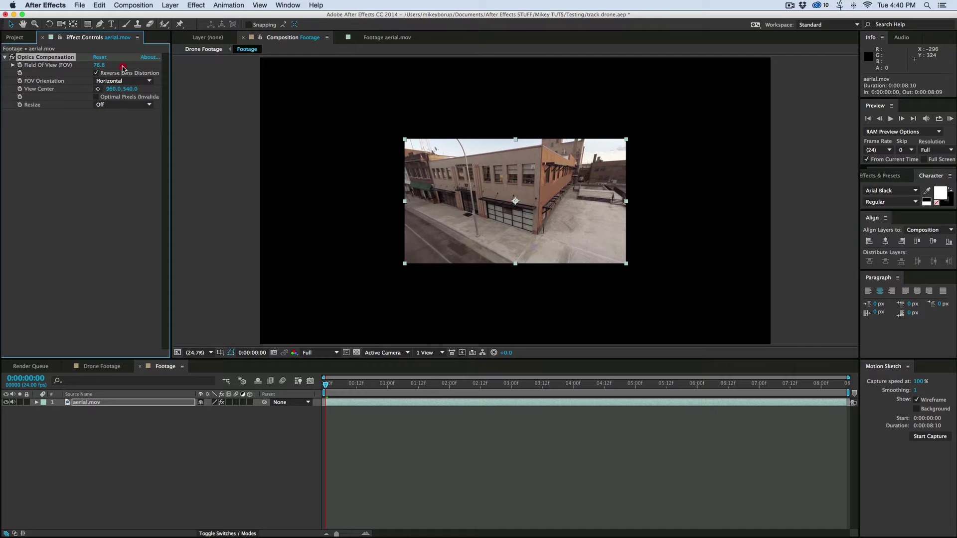
pyautogui.moveTo(96, 67); pyautogui.dragTo(96, 67)
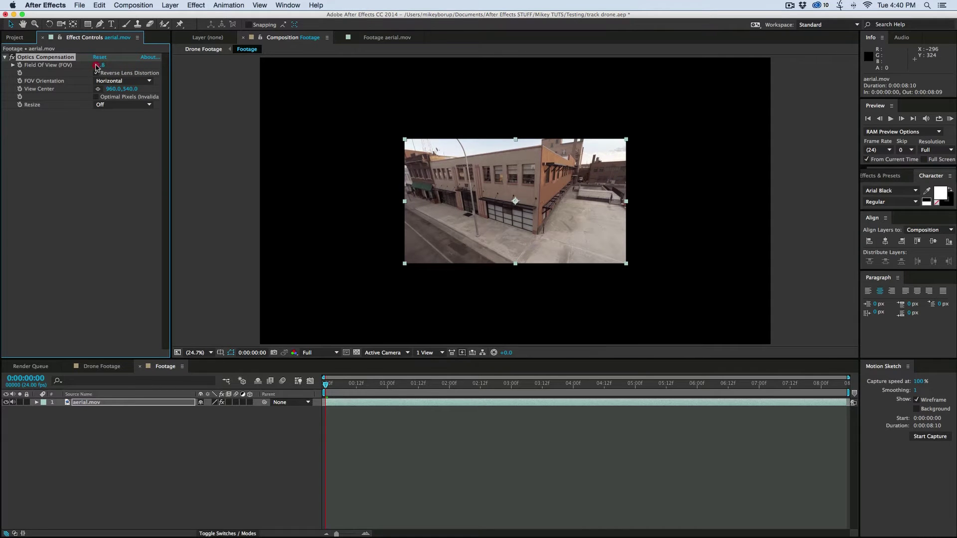
pyautogui.click(96, 73)
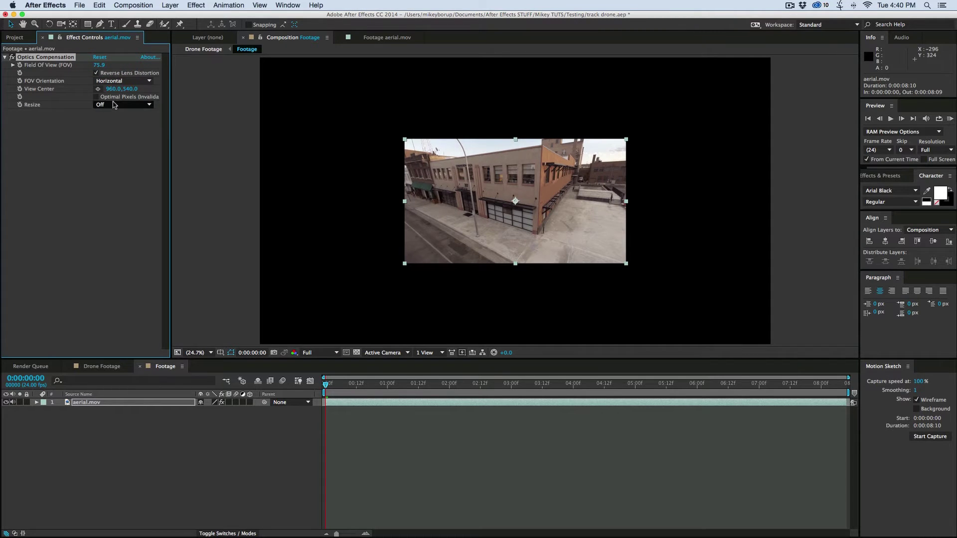
# - Set the Optics Compensation Resize option to Unlimited and inspect the corrected building lines up close
pyautogui.click(113, 105)
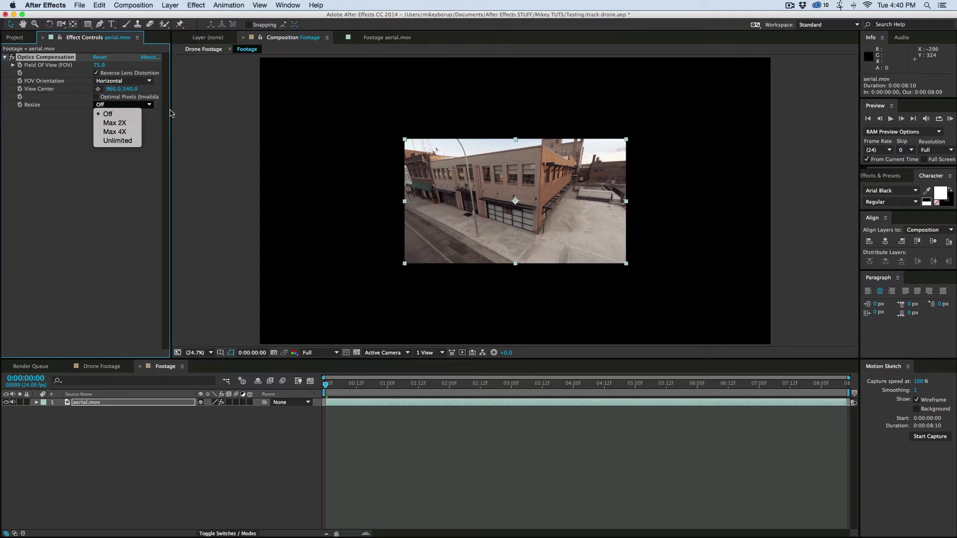
pyautogui.click(124, 140)
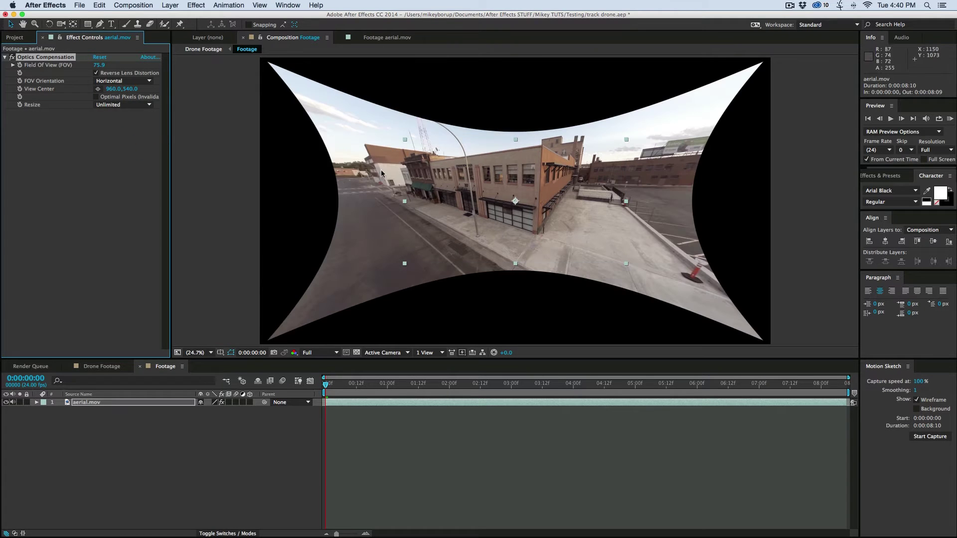
pyautogui.scroll(6, 492, 156)
pyautogui.scroll(-2, 492, 160)
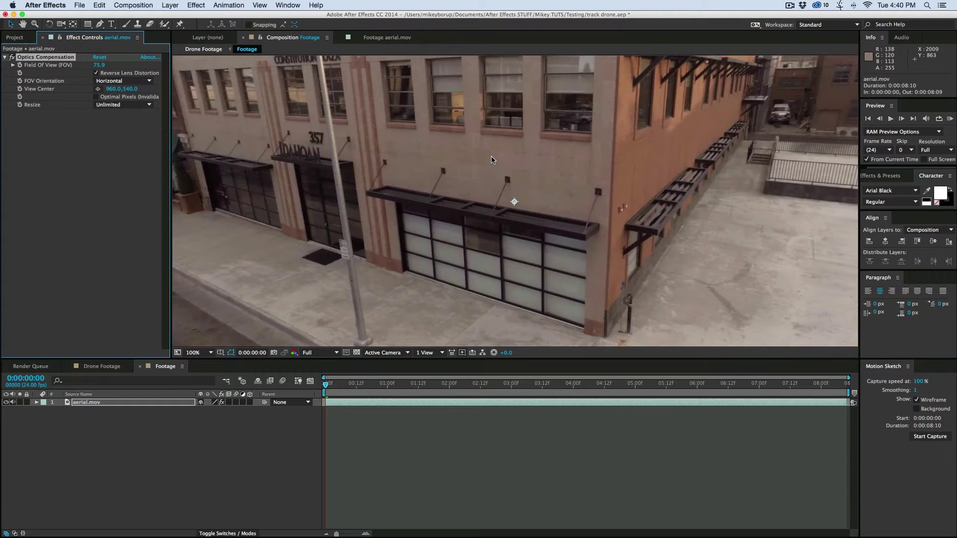
pyautogui.scroll(-1, 491, 160)
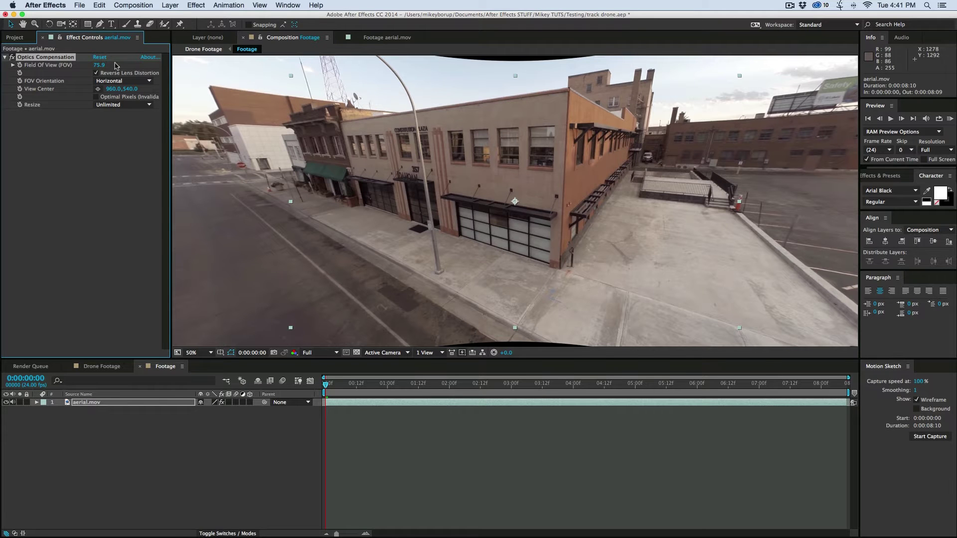
# - Fine-tune the Optics Compensation Field of View to 73.0 so the building's edges run straight
pyautogui.moveTo(101, 65); pyautogui.dragTo(1, 74)
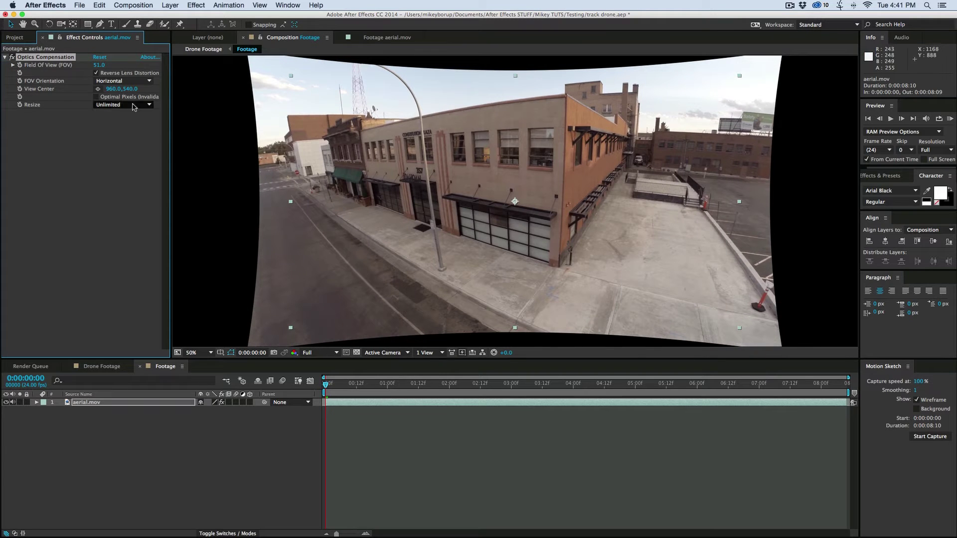
pyautogui.moveTo(115, 67); pyautogui.dragTo(130, 66)
pyautogui.click(102, 65)
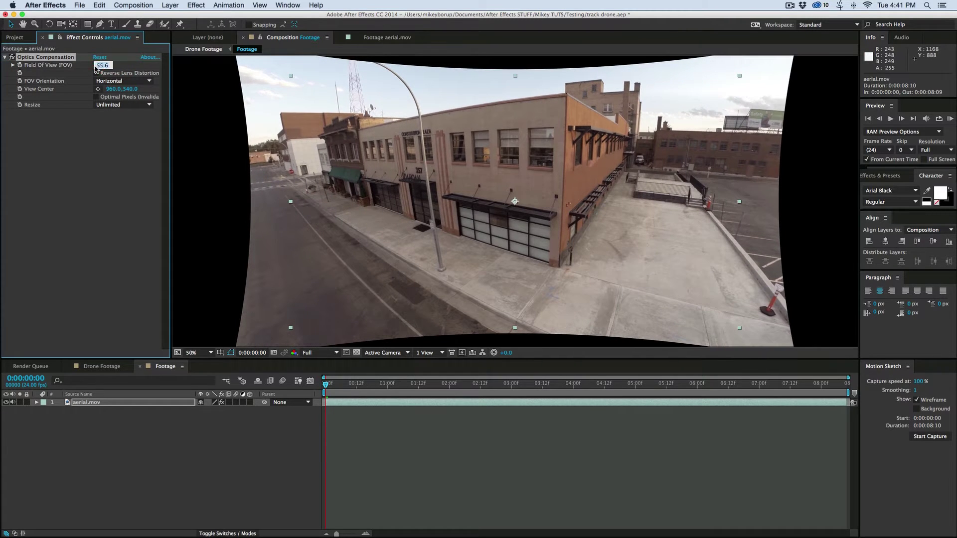
pyautogui.click(86, 130)
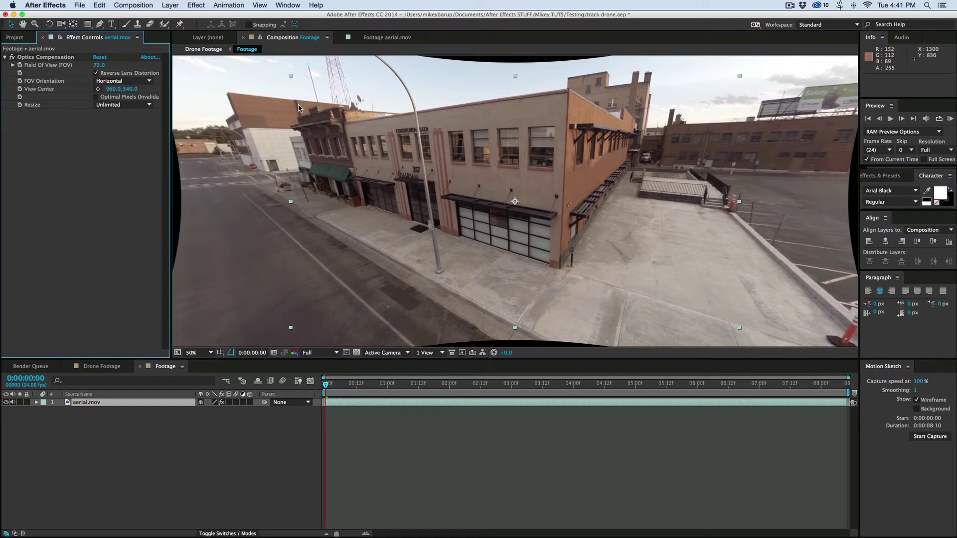
pyautogui.press(',')
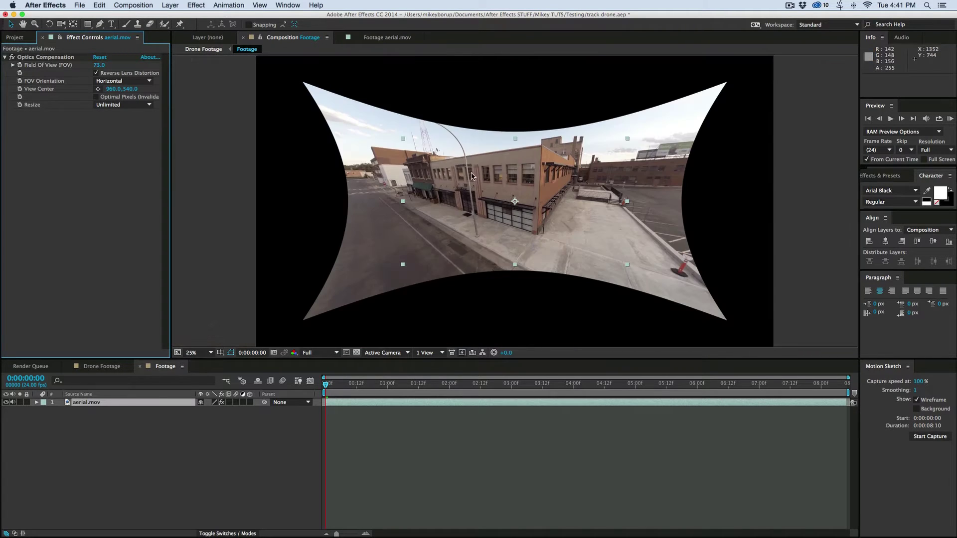
# - Pre-compose the corrected aerial.mov layer into a composition named Track footage
pyautogui.click(476, 451)
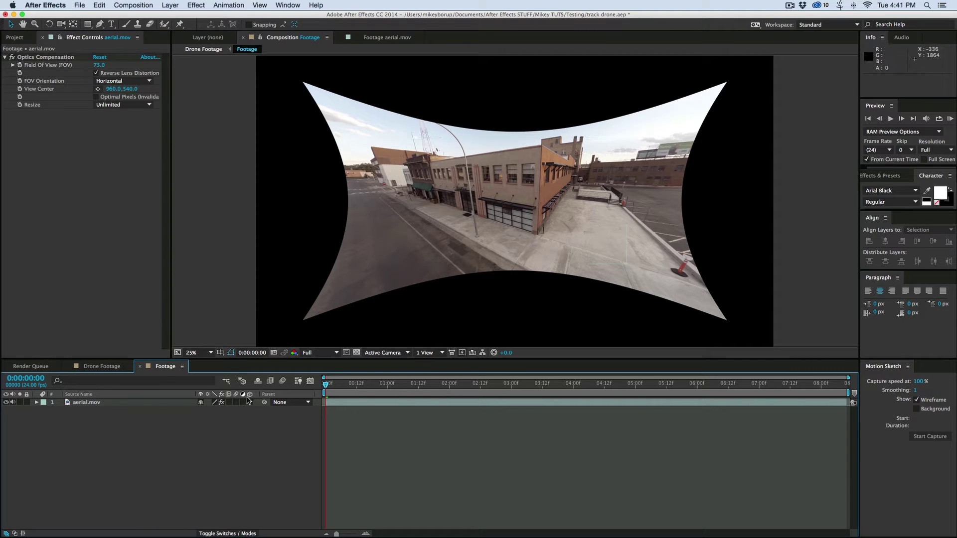
pyautogui.click(128, 406)
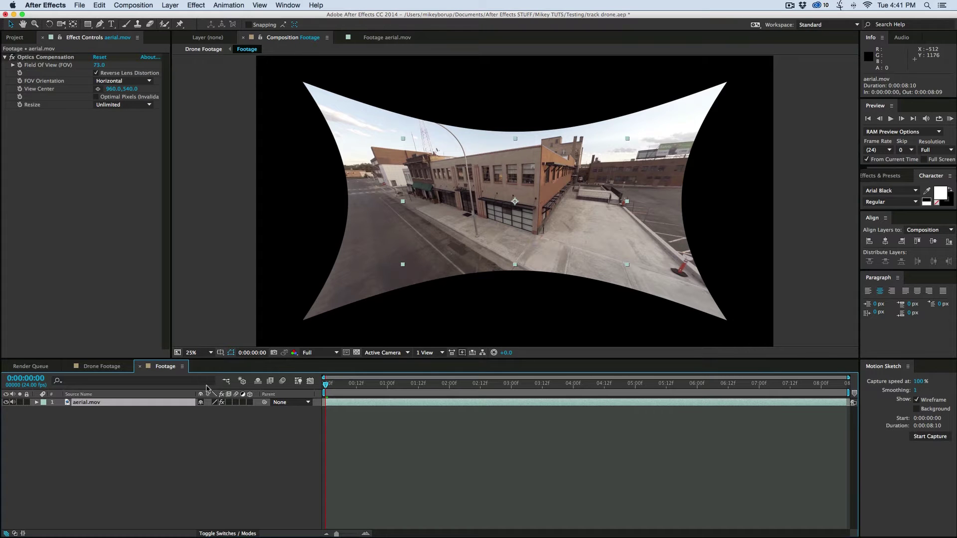
pyautogui.click(199, 416)
pyautogui.click(155, 403)
pyautogui.press('super+shift+c')
pyautogui.write('Tr')
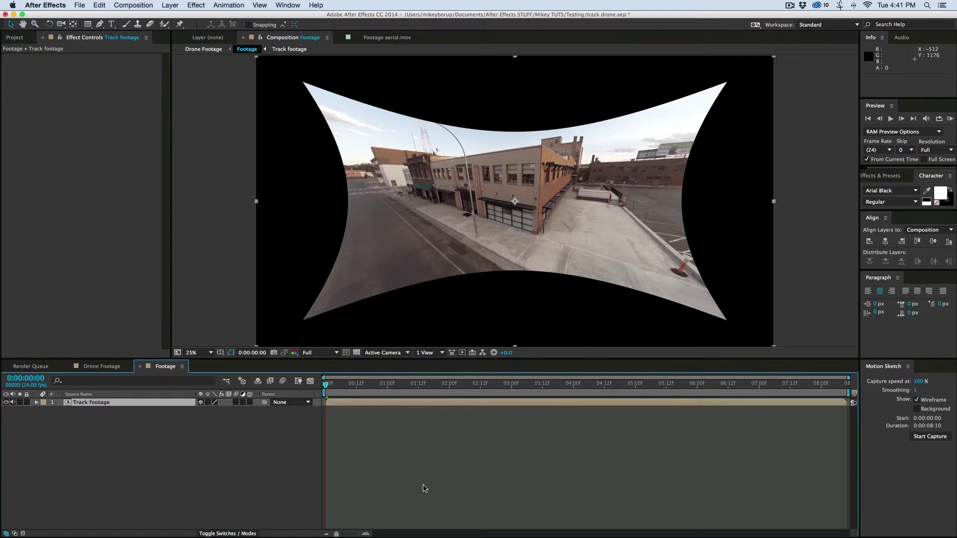
pyautogui.click(422, 485)
pyautogui.click(367, 403)
pyautogui.click(383, 434)
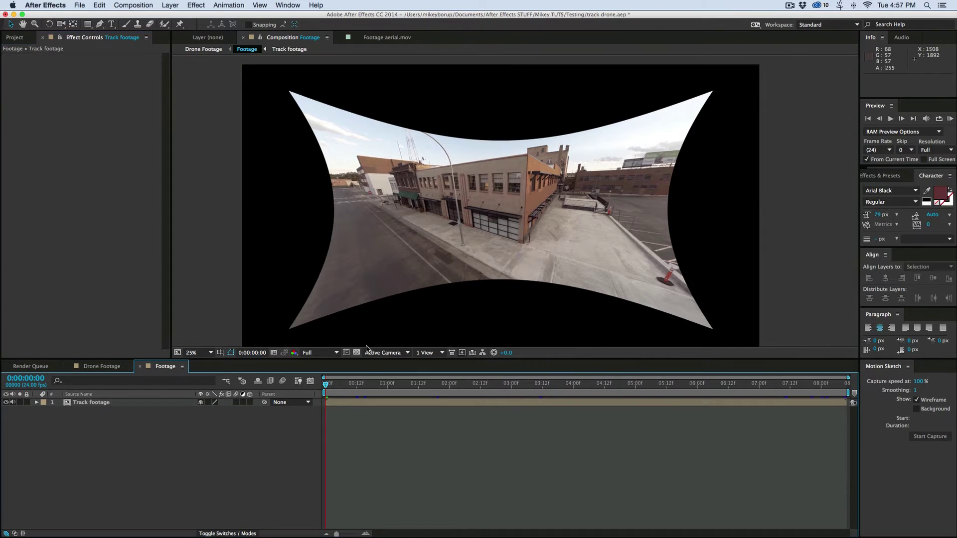
# - Open the Track footage composition and apply Curves to aerial.mov, shaping a gentle S-curve that boosts contrast
pyautogui.doubleClick(370, 404)
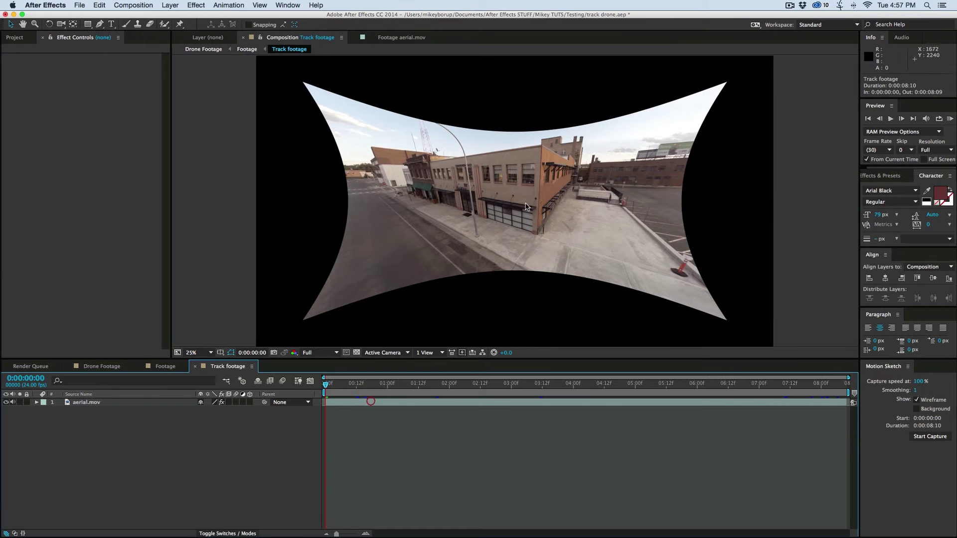
pyautogui.click(87, 403)
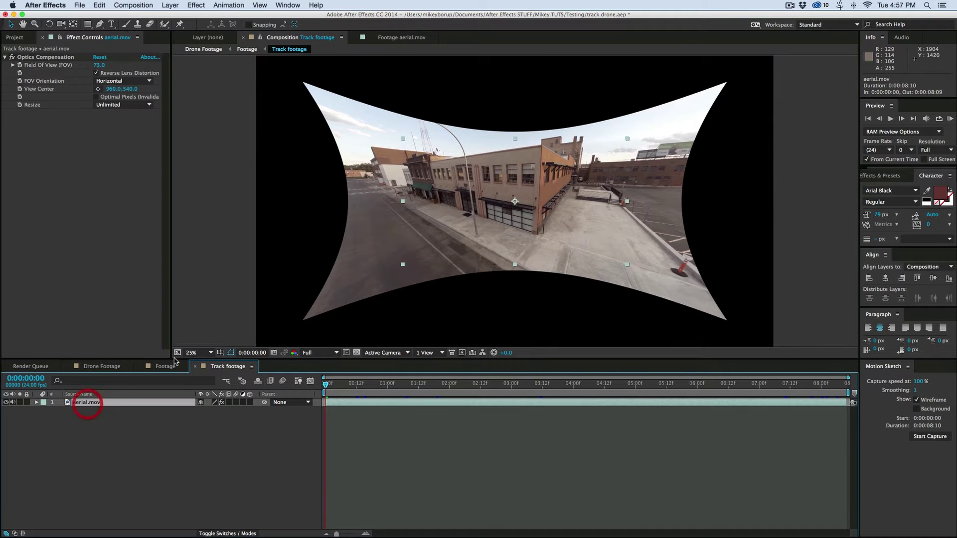
pyautogui.click(195, 5)
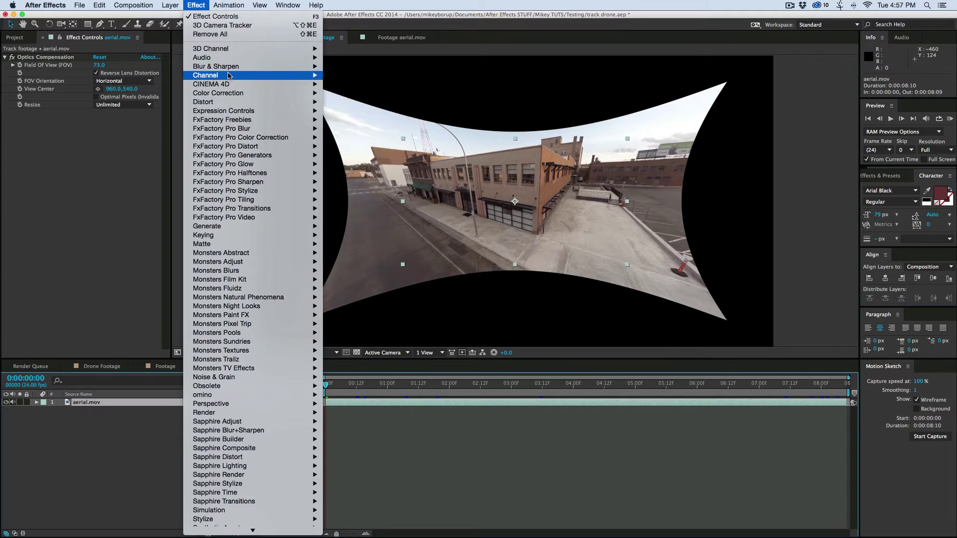
pyautogui.moveTo(227, 94)
pyautogui.click(368, 252)
pyautogui.moveTo(29, 256); pyautogui.dragTo(35, 257)
pyautogui.moveTo(105, 203); pyautogui.dragTo(90, 183)
pyautogui.moveTo(35, 257); pyautogui.dragTo(46, 244)
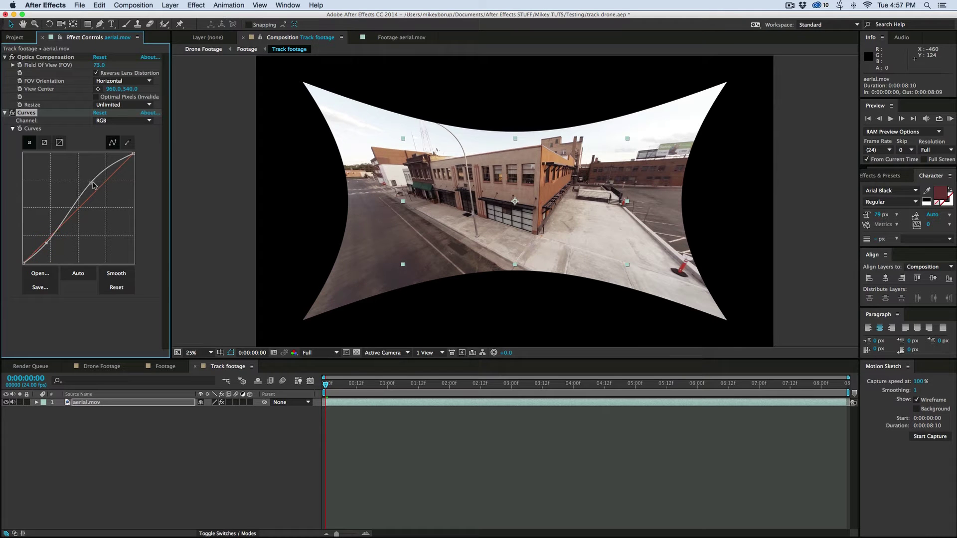
# - Add the Sharpen effect to aerial.mov with a Sharpen Amount of 62 and compare the image with and without it
pyautogui.click(200, 6)
pyautogui.moveTo(215, 47)
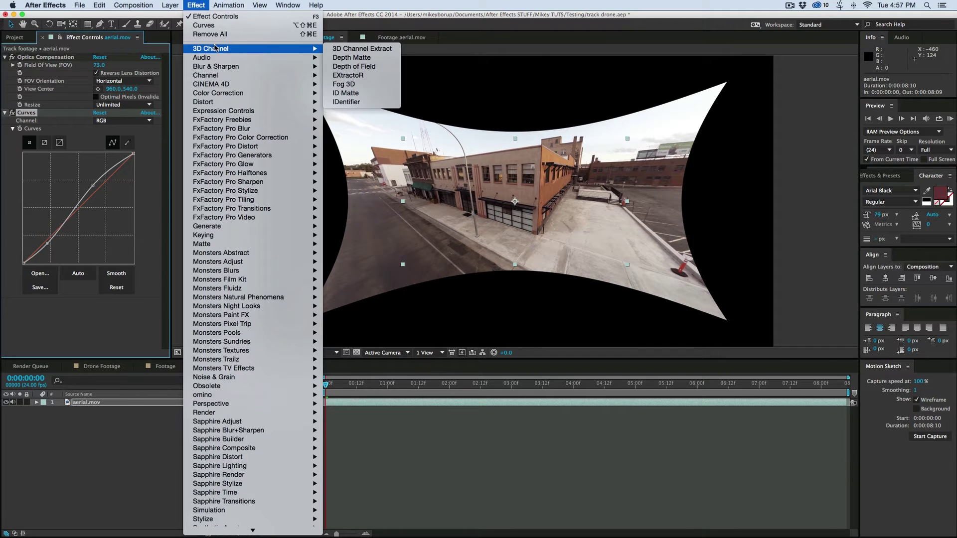
pyautogui.moveTo(215, 66)
pyautogui.click(357, 193)
pyautogui.moveTo(95, 310); pyautogui.dragTo(118, 306)
pyautogui.scroll(4, 504, 180)
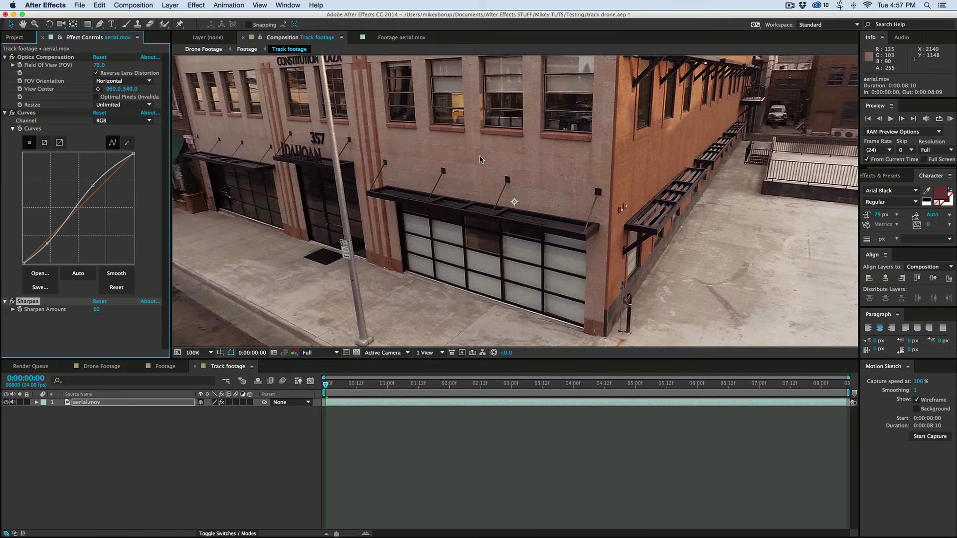
pyautogui.scroll(3, 480, 160)
pyautogui.click(13, 302)
pyautogui.click(13, 301)
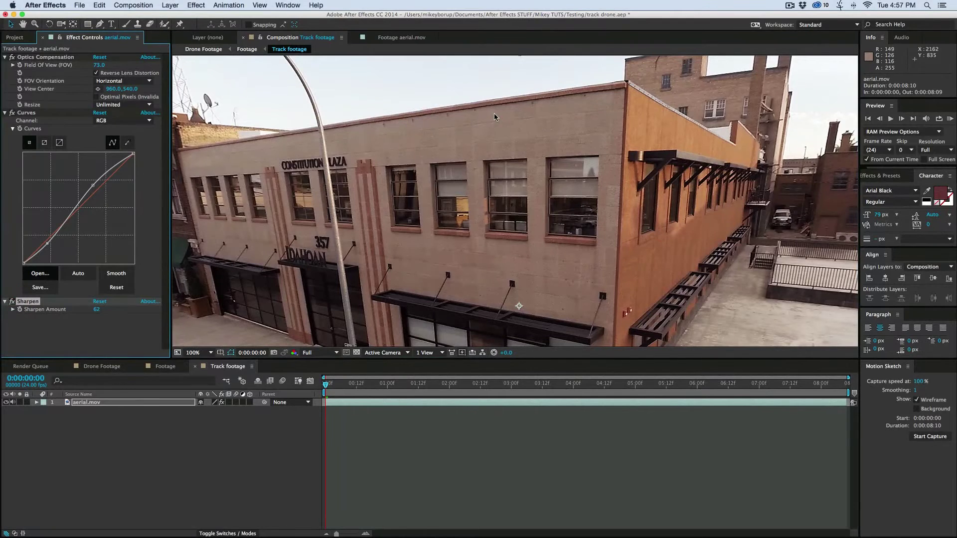
# - Return to the Footage composition and run Track Camera on the Track footage layer with Detailed Analysis enabled
pyautogui.click(348, 404)
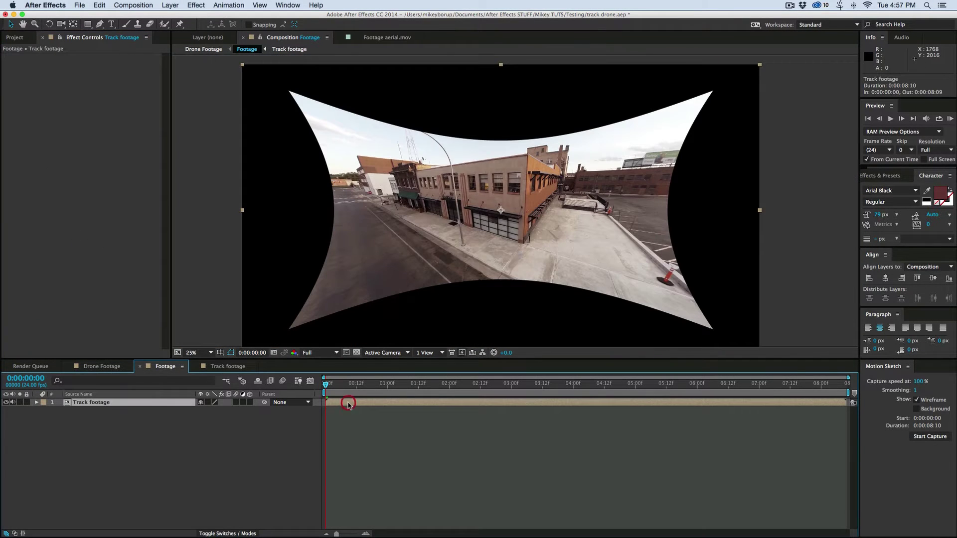
pyautogui.rightClick(348, 405)
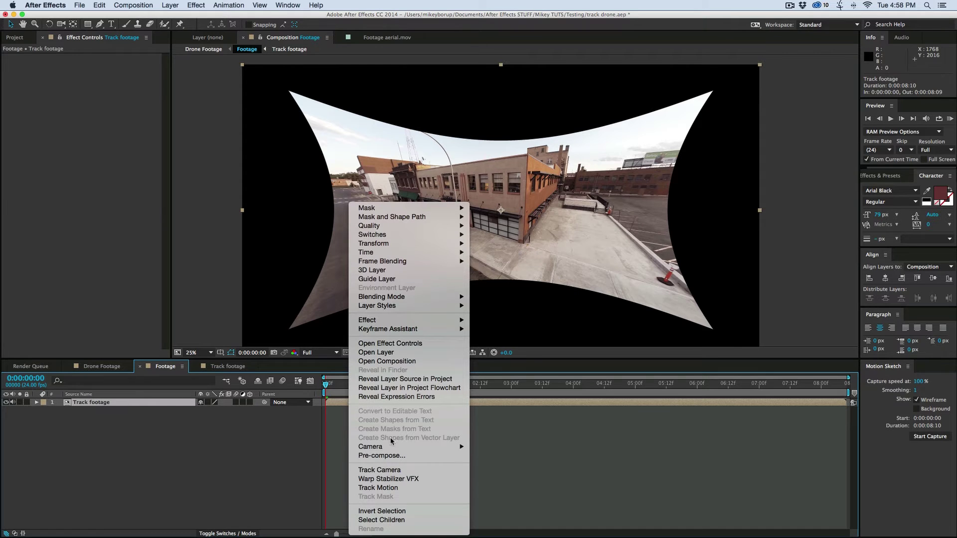
pyautogui.click(386, 470)
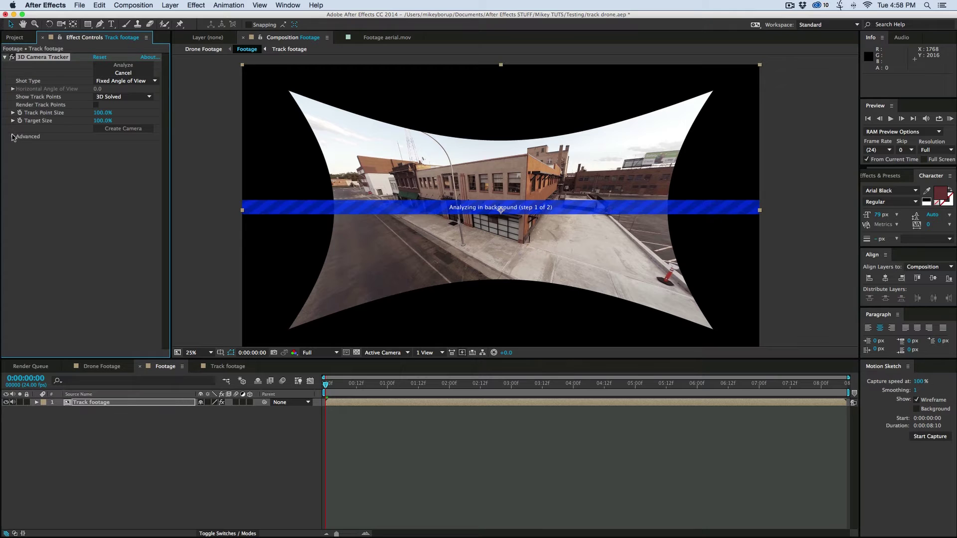
pyautogui.click(13, 137)
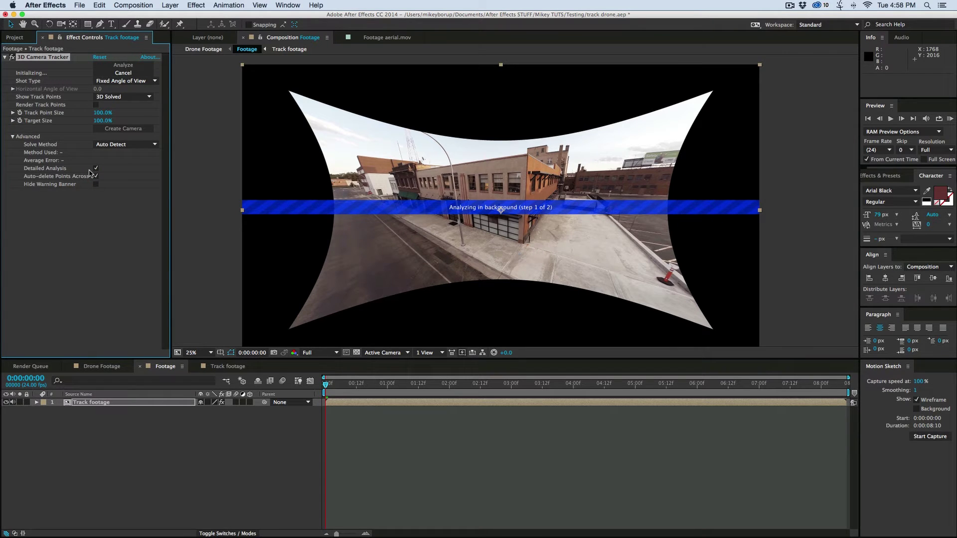
pyautogui.click(379, 447)
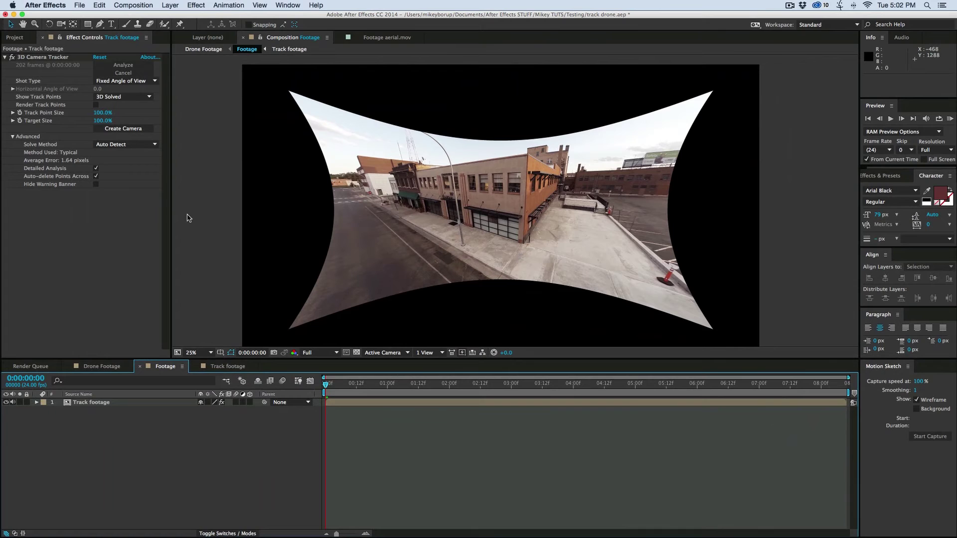
# - Display the 3D Camera Tracker's track points and examine them on the building up to 0:00:03:21
pyautogui.click(37, 58)
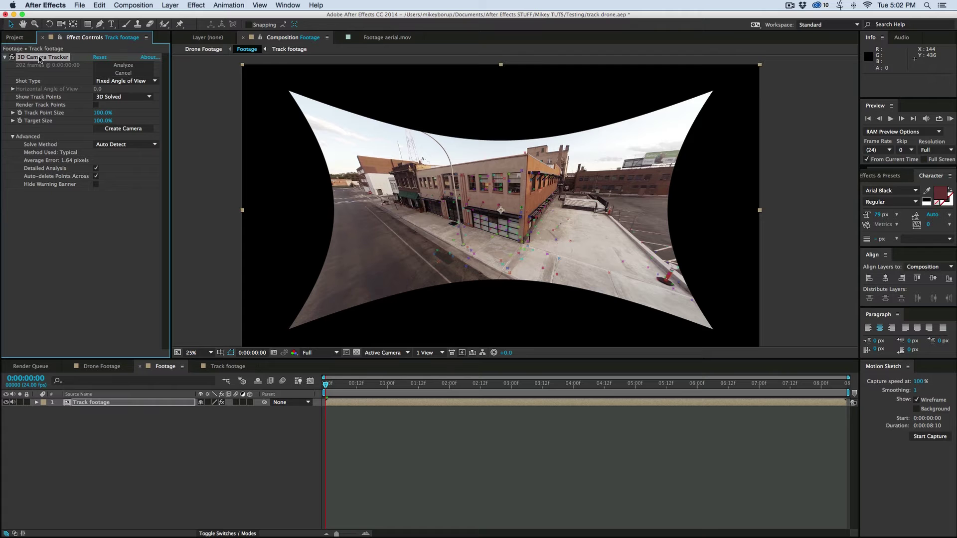
pyautogui.scroll(6, 503, 161)
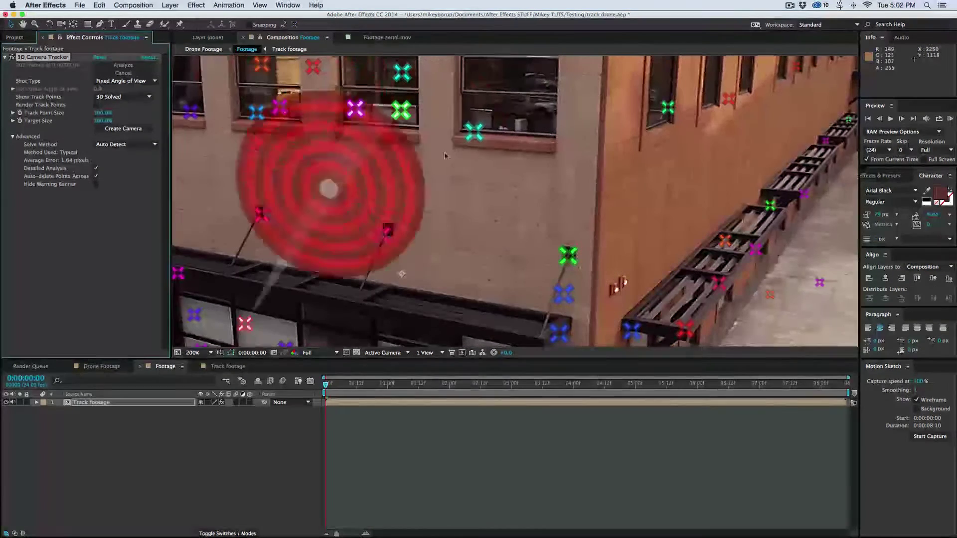
pyautogui.press(',')
pyautogui.moveTo(356, 387); pyautogui.dragTo(426, 391)
pyautogui.moveTo(499, 400); pyautogui.dragTo(566, 402)
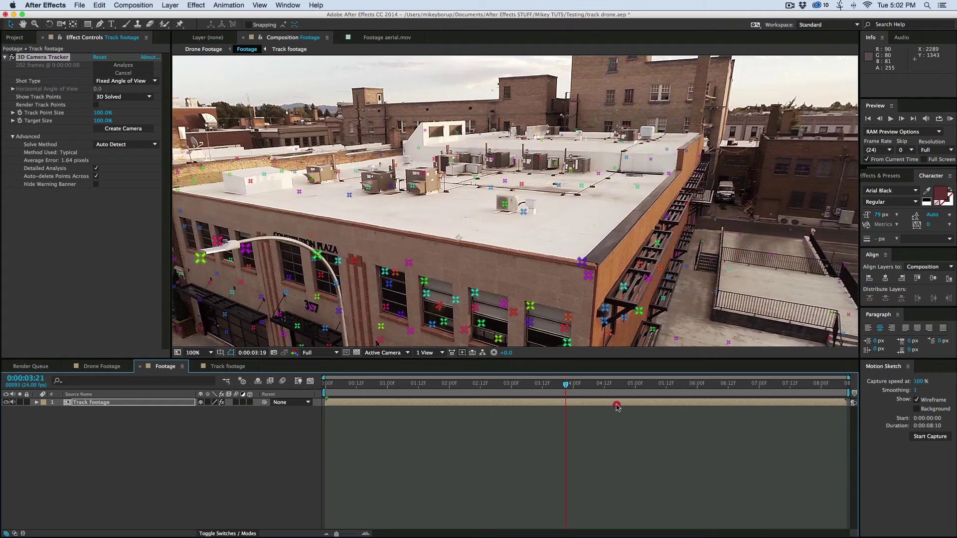
# - Play and scrub the first part of the shot to check how the track points stick to the scene, returning to the first frame
pyautogui.click(486, 393)
pyautogui.moveTo(486, 393); pyautogui.dragTo(269, 371)
pyautogui.scroll(-2, 438, 245)
pyautogui.press('space')
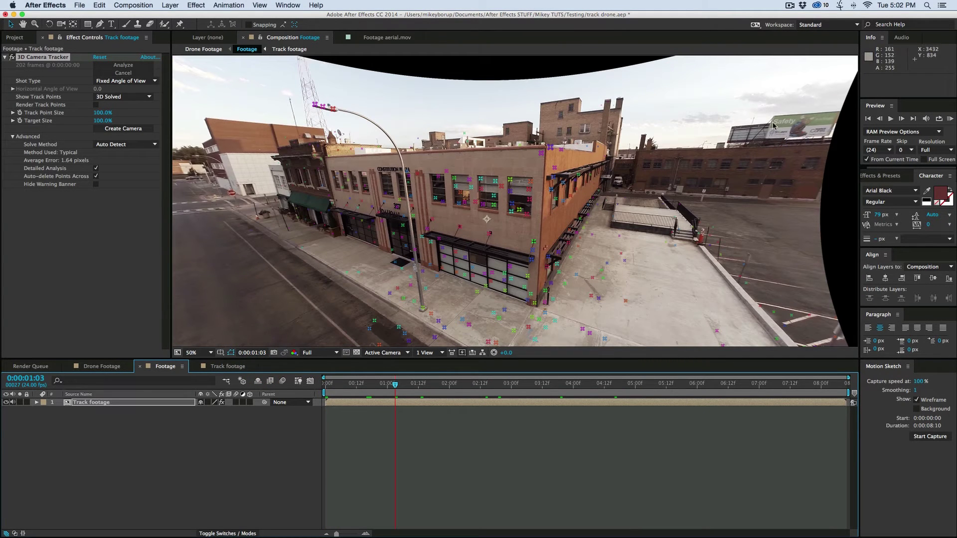
pyautogui.click(640, 264)
pyautogui.moveTo(602, 282)
pyautogui.mouseDown()
pyautogui.moveTo(603, 309)
pyautogui.moveTo(508, 327)
pyautogui.moveTo(431, 300)
pyautogui.moveTo(376, 258)
pyautogui.mouseUp()
pyautogui.moveTo(388, 387); pyautogui.dragTo(315, 388)
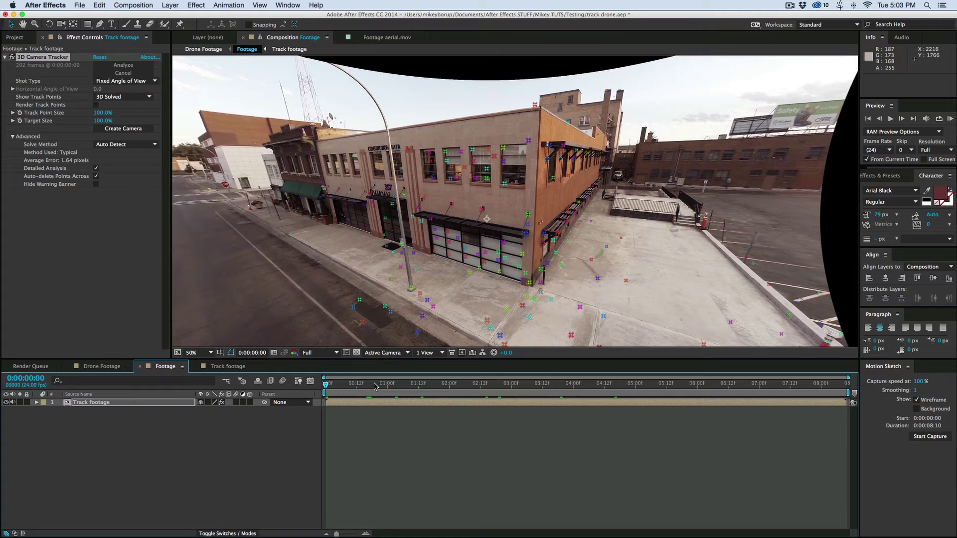
# - Move the current time to 0:00:04:11 and view the track points on the building's roof up close
pyautogui.click(464, 384)
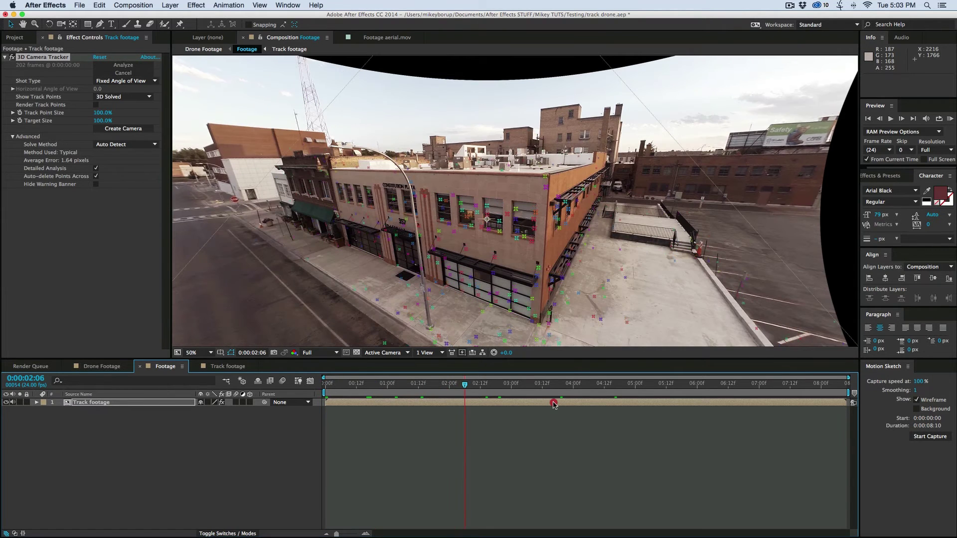
pyautogui.moveTo(553, 403); pyautogui.dragTo(600, 404)
pyautogui.scroll(2, 584, 251)
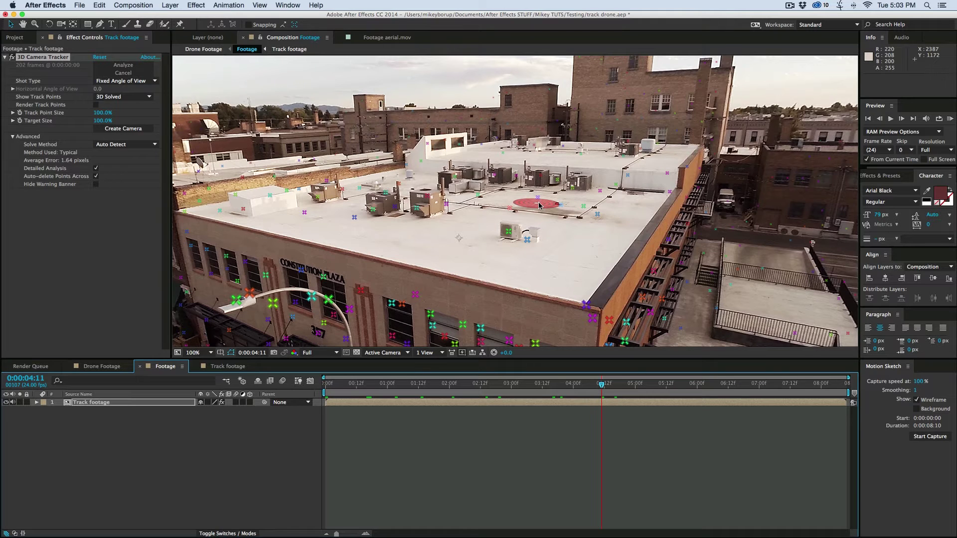
# - Create a text layer and camera from the selected roof track points and change the text to THE ROOF on two lines
pyautogui.rightClick(539, 205)
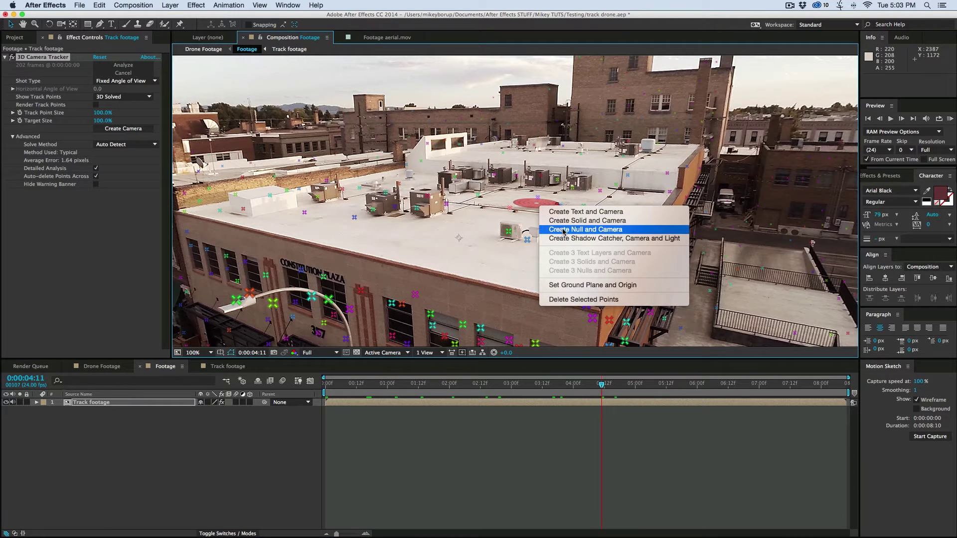
pyautogui.click(571, 214)
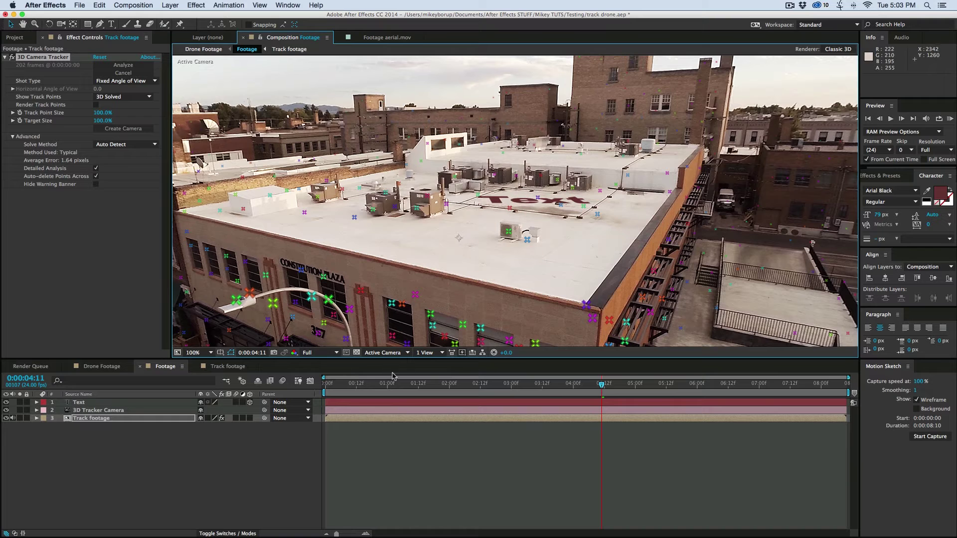
pyautogui.click(77, 402)
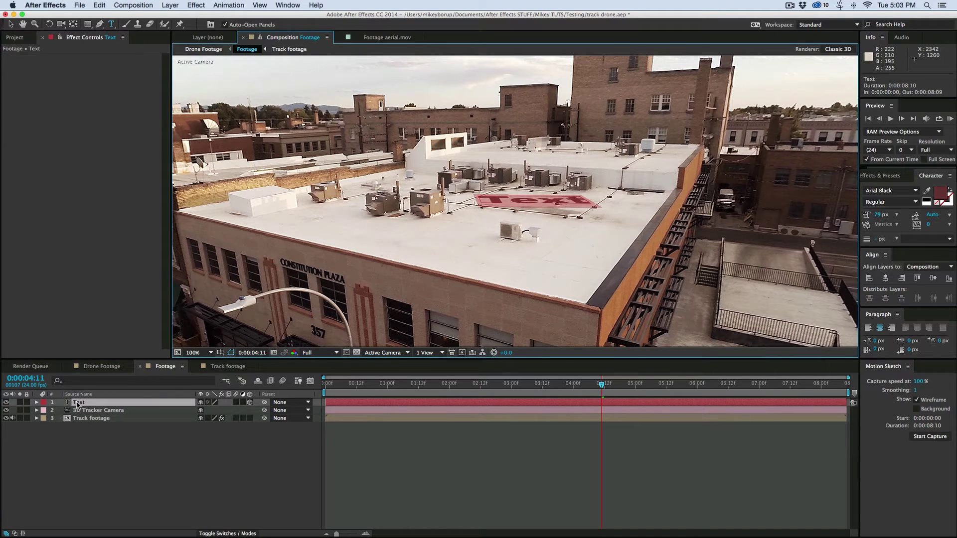
pyautogui.doubleClick(77, 403)
pyautogui.write('THE ROOF')
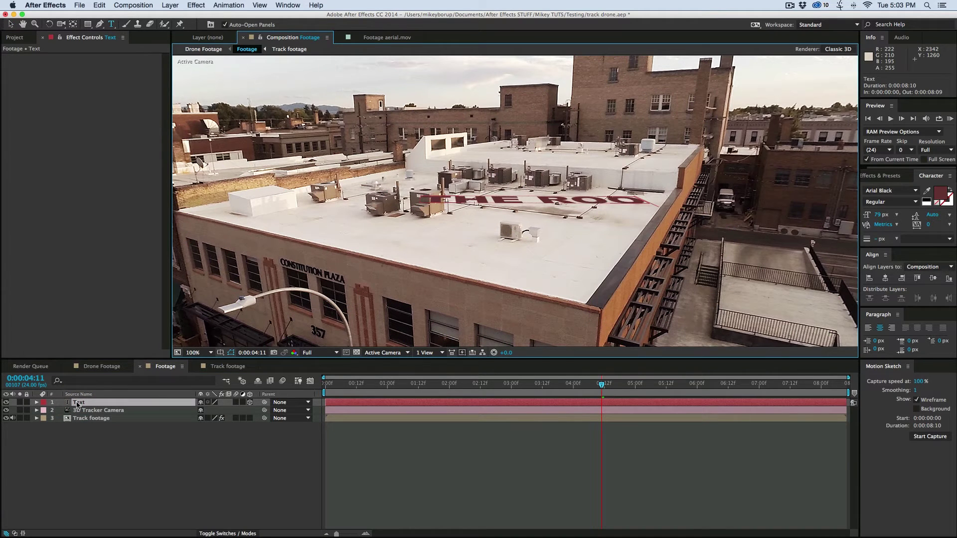
pyautogui.press('KP_Enter')
# - At the last frame, rotate THE ROOF text about 34° around its Z axis to line up with the building's front edge
pyautogui.moveTo(623, 392); pyautogui.dragTo(603, 386)
pyautogui.press('End')
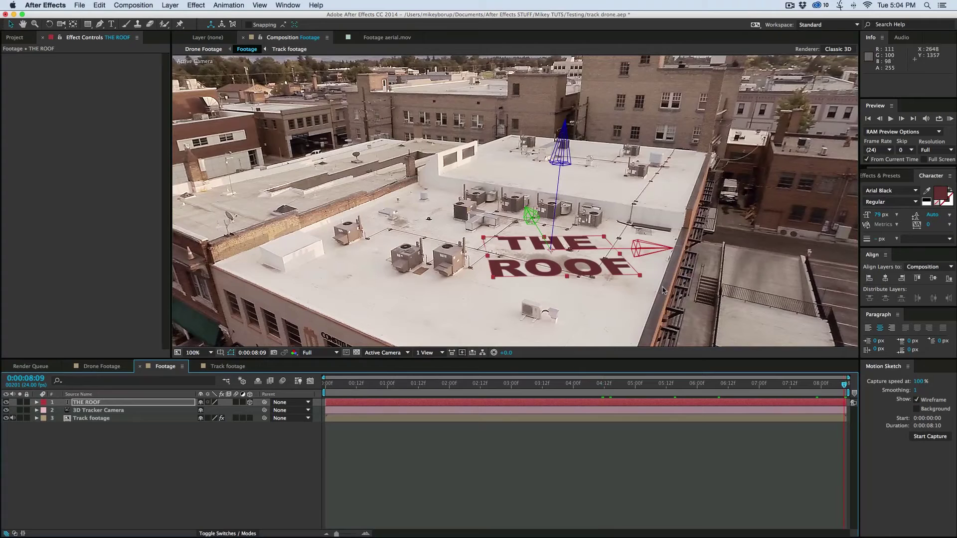
pyautogui.moveTo(580, 273); pyautogui.dragTo(537, 183)
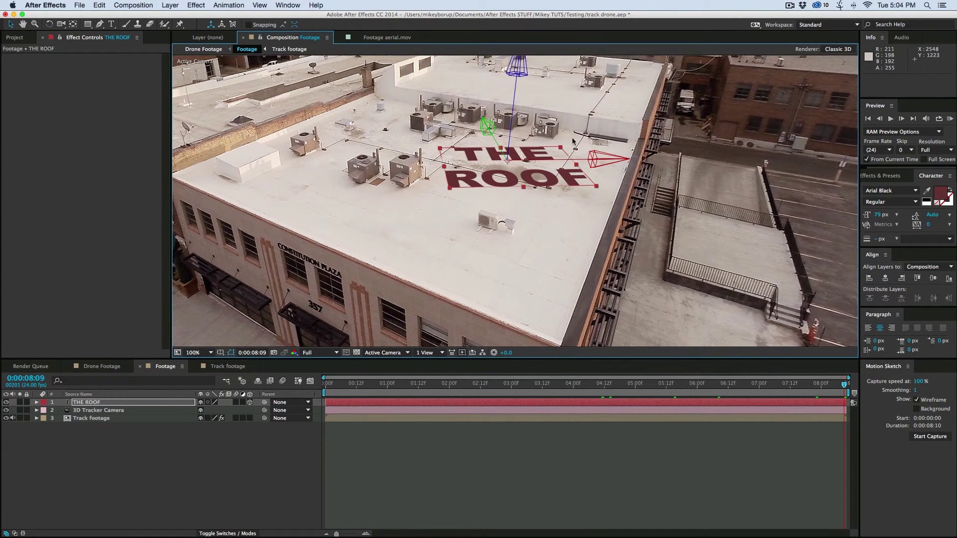
pyautogui.press('w')
pyautogui.moveTo(510, 134); pyautogui.dragTo(493, 145)
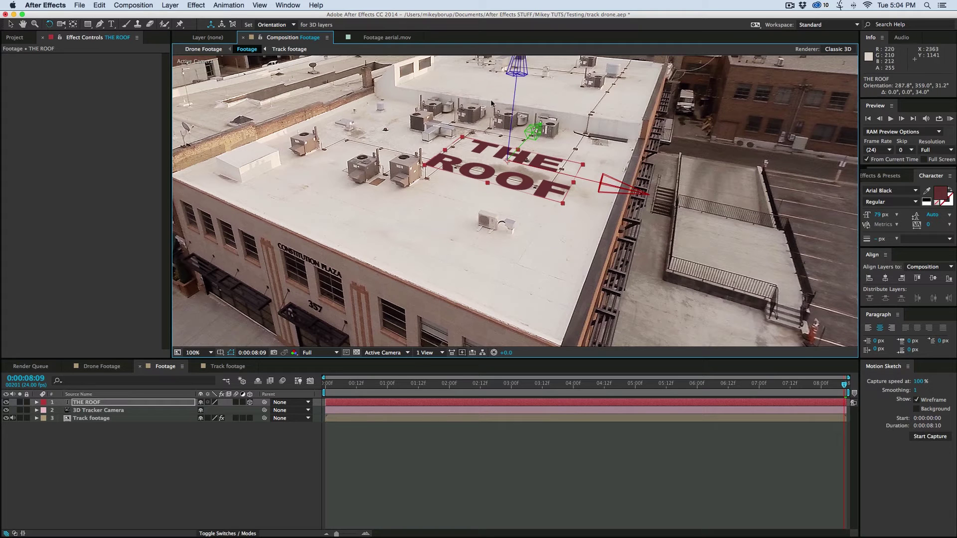
pyautogui.press('v')
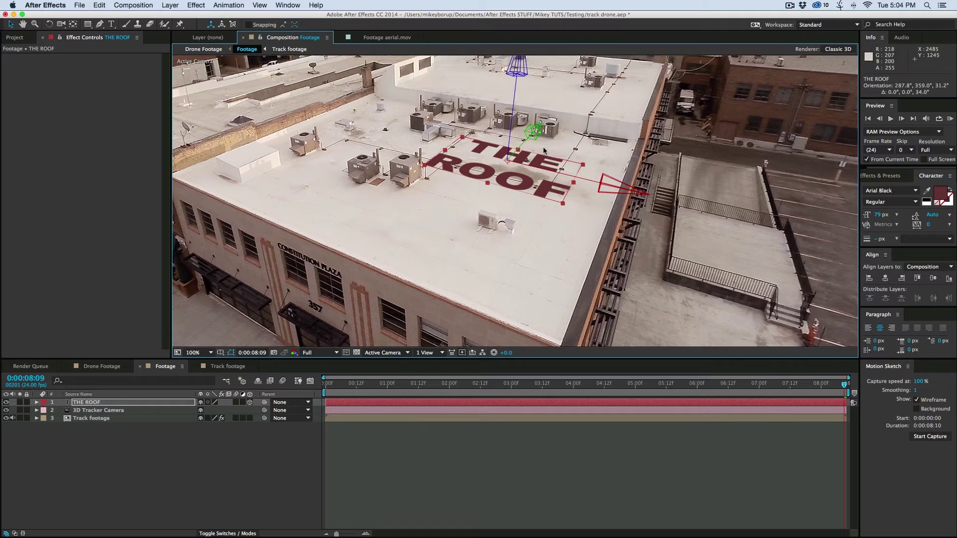
# - Enlarge THE ROOF text and move it to the roof's front corner, at about 2705.3, -3318.9, 10817.8
pyautogui.moveTo(527, 140); pyautogui.dragTo(305, 389)
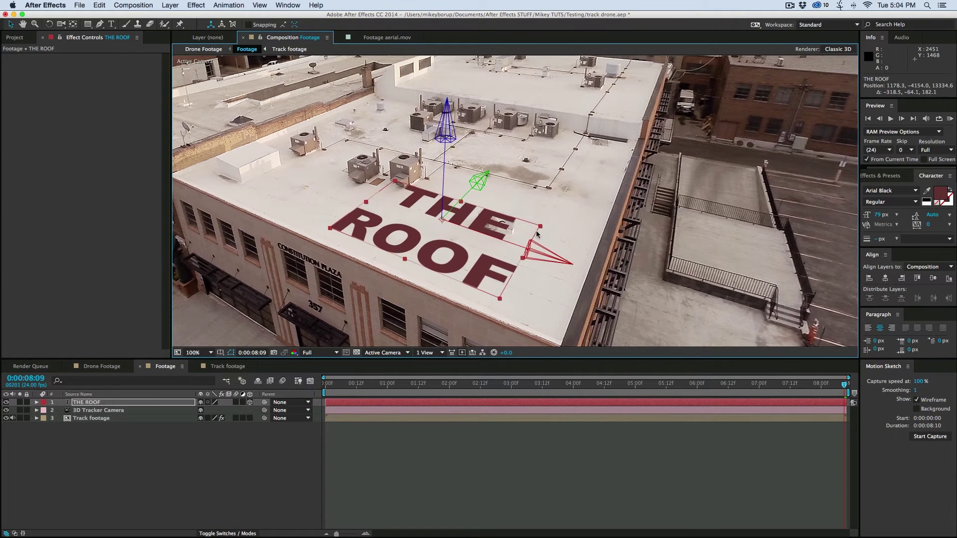
pyautogui.moveTo(549, 228); pyautogui.dragTo(516, 231)
pyautogui.moveTo(432, 221); pyautogui.dragTo(419, 237)
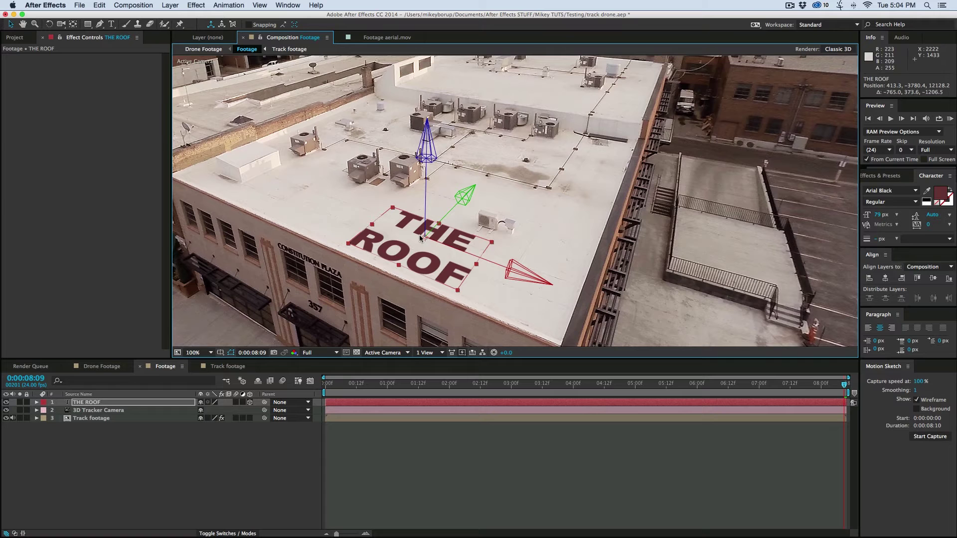
pyautogui.moveTo(489, 264); pyautogui.dragTo(608, 305)
# - At 0:00:02:18, fine-tune THE ROOF text's orientation to about 287.5°, 359.4°, 31.2° so it lies flat on the roof
pyautogui.click(496, 384)
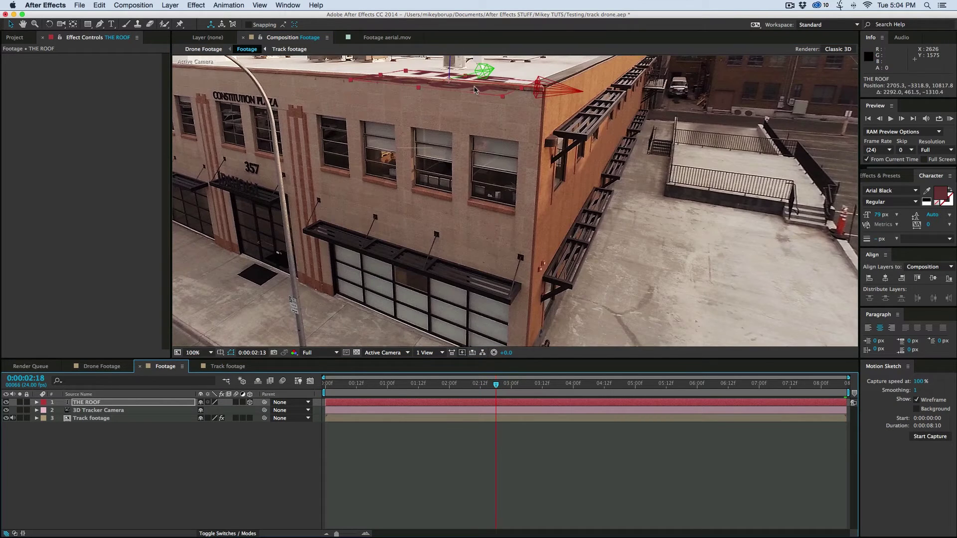
pyautogui.scroll(2, 465, 87)
pyautogui.scroll(1, 446, 150)
pyautogui.click(444, 145)
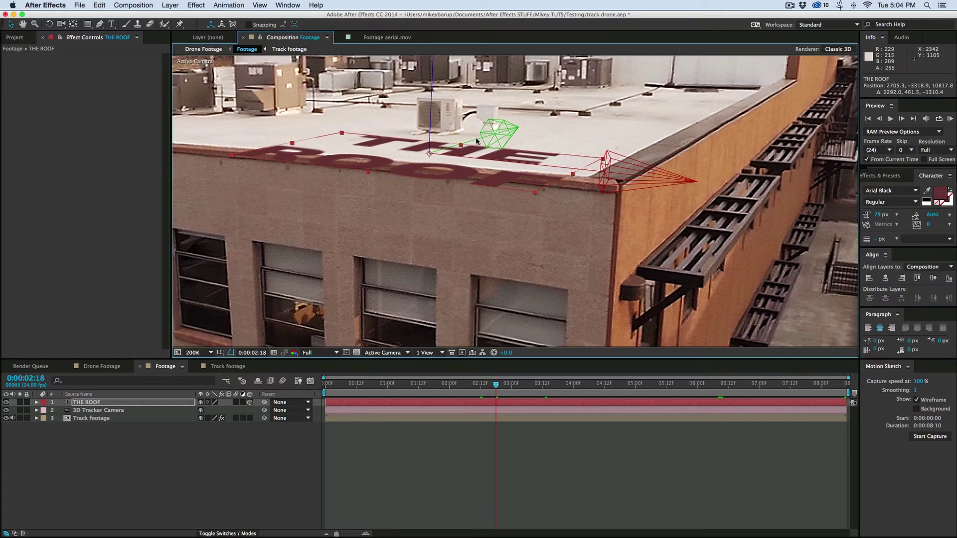
pyautogui.press('w')
pyautogui.moveTo(476, 140); pyautogui.dragTo(476, 139)
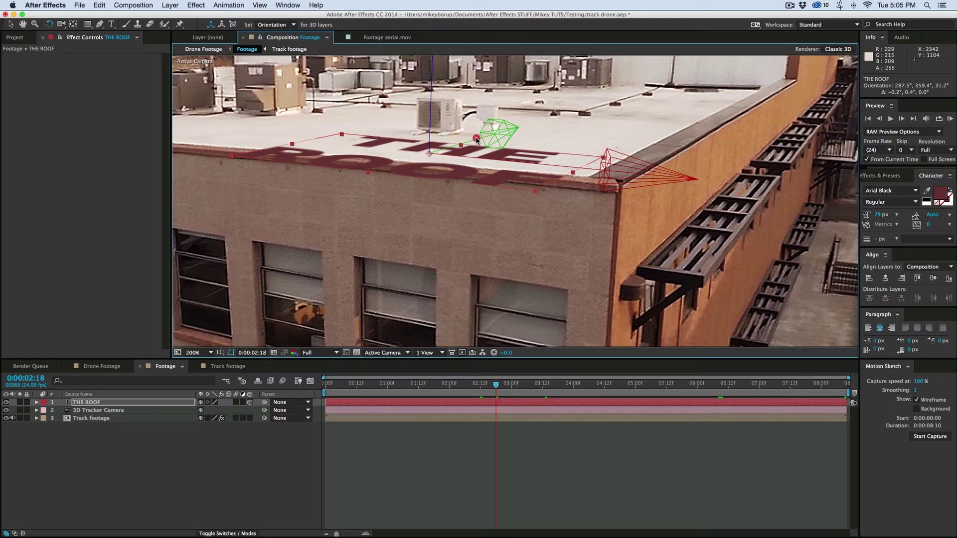
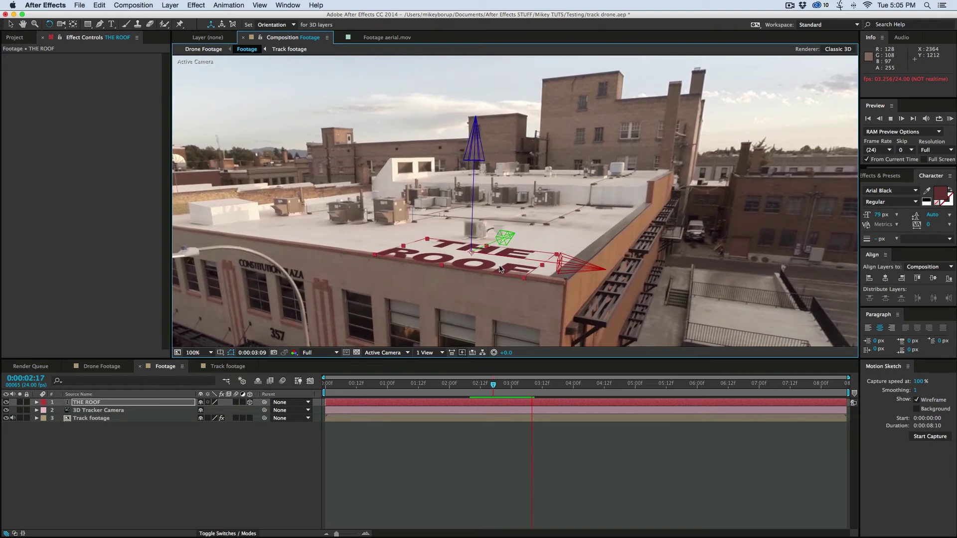
# - Play and scrub the shot back to the first frame to check how the text sits behind the front wall
pyautogui.press('space')
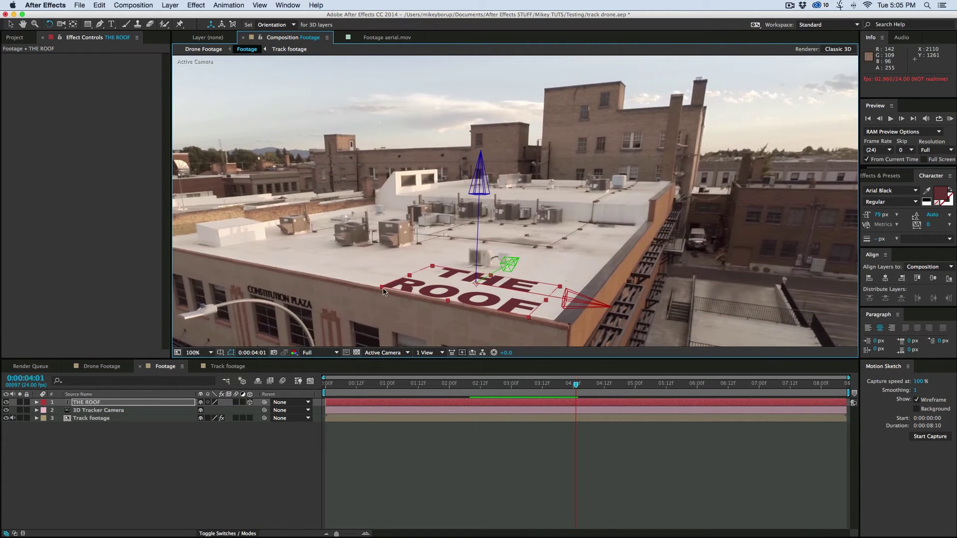
pyautogui.moveTo(584, 382); pyautogui.dragTo(464, 384)
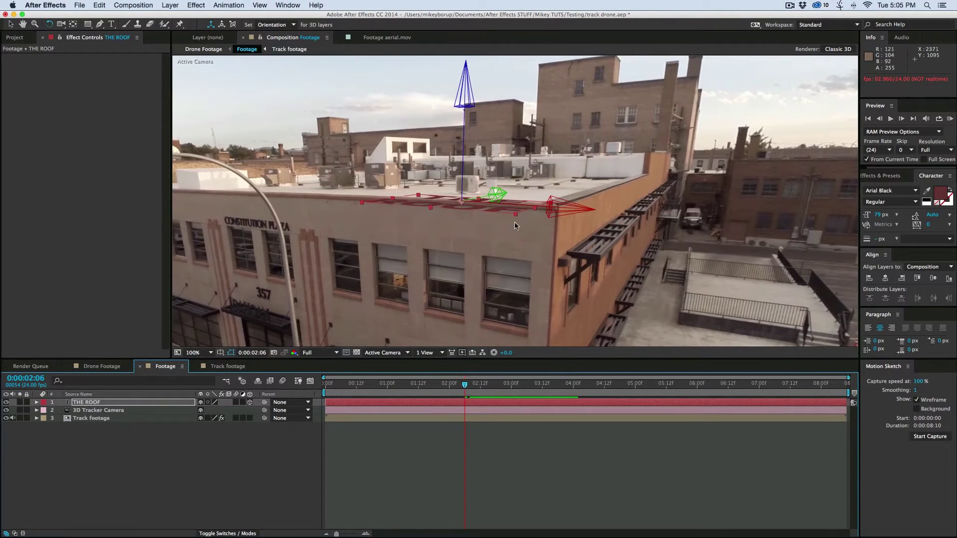
pyautogui.moveTo(464, 387); pyautogui.dragTo(310, 373)
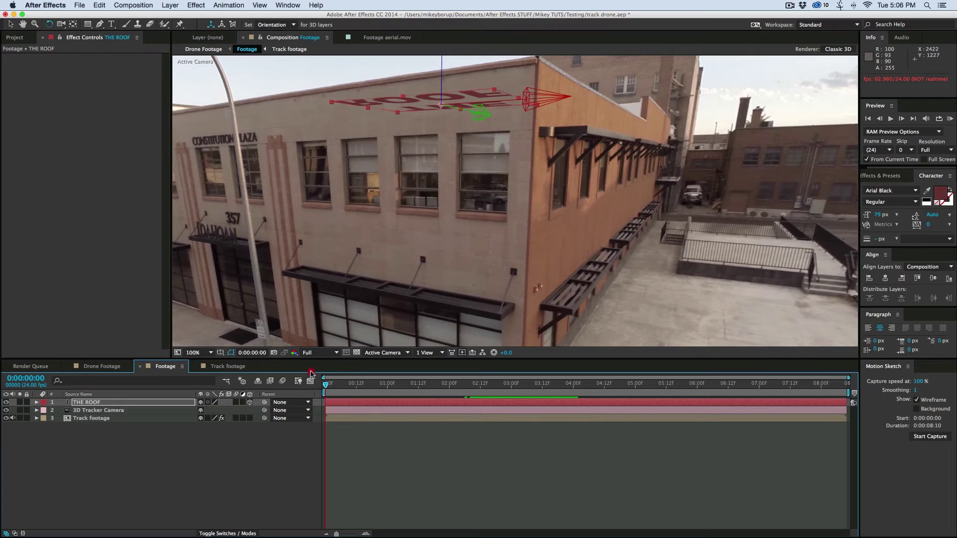
# - Display the Track footage layer's track points at 0:00:01:05 and create a solid from points on the building's front wall
pyautogui.click(94, 417)
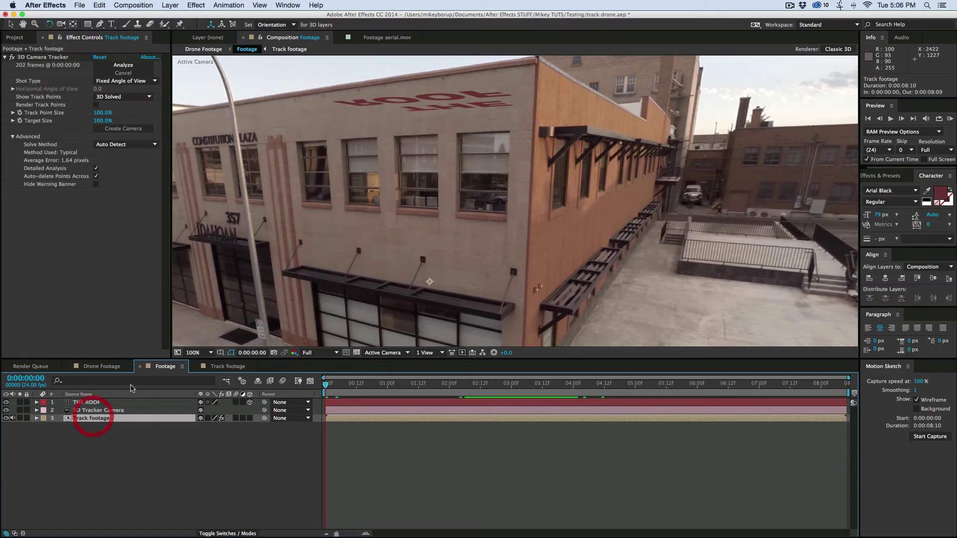
pyautogui.click(42, 58)
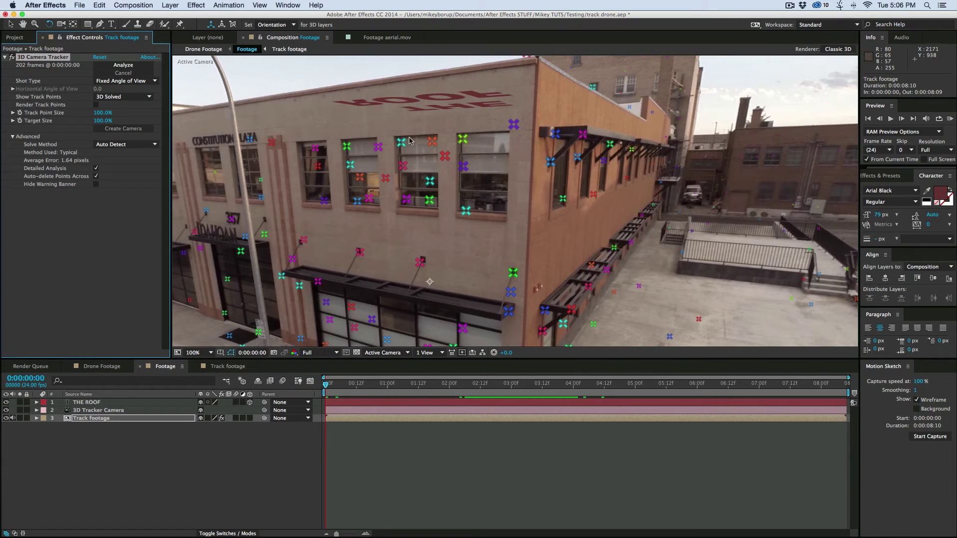
pyautogui.moveTo(368, 127); pyautogui.dragTo(400, 392)
pyautogui.press('v')
pyautogui.moveTo(451, 264)
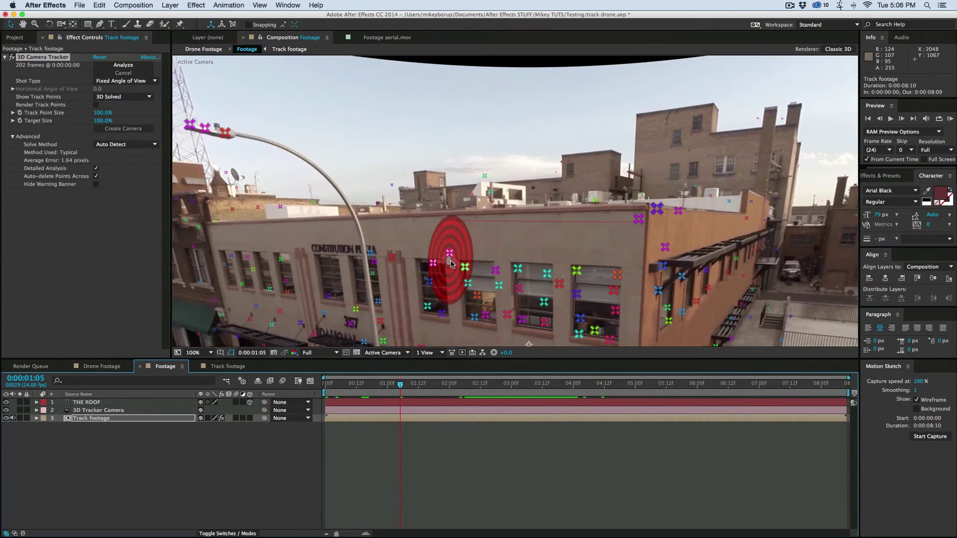
pyautogui.rightClick(451, 265)
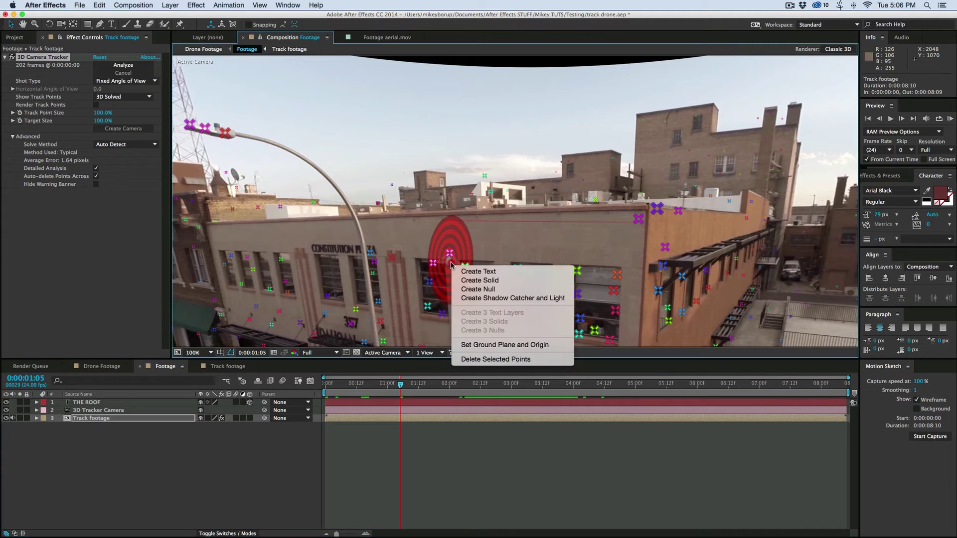
pyautogui.click(500, 281)
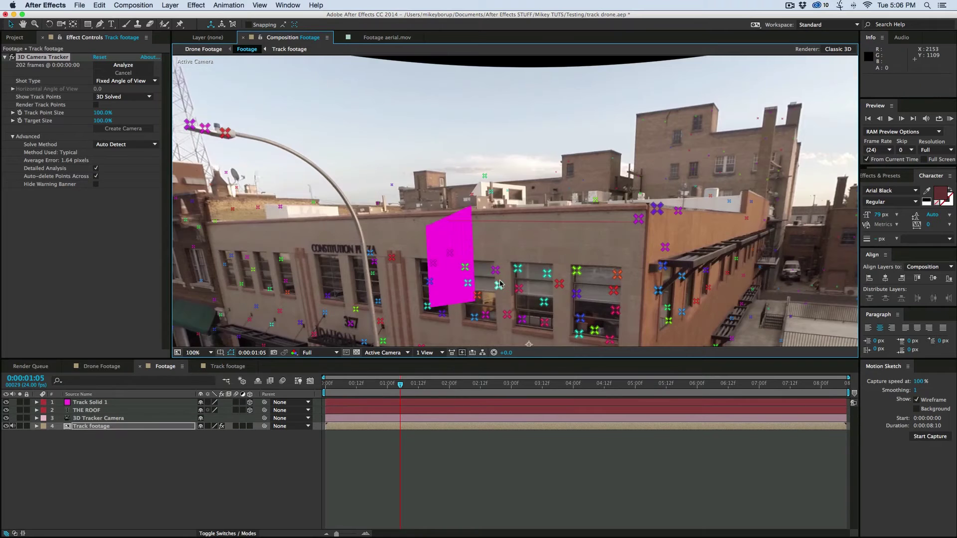
# - At 0:00:02:12, rotate the track solid to about 13.6°, 29.5°, 0.9° so it lies flush with the front wall
pyautogui.click(457, 384)
pyautogui.press('space')
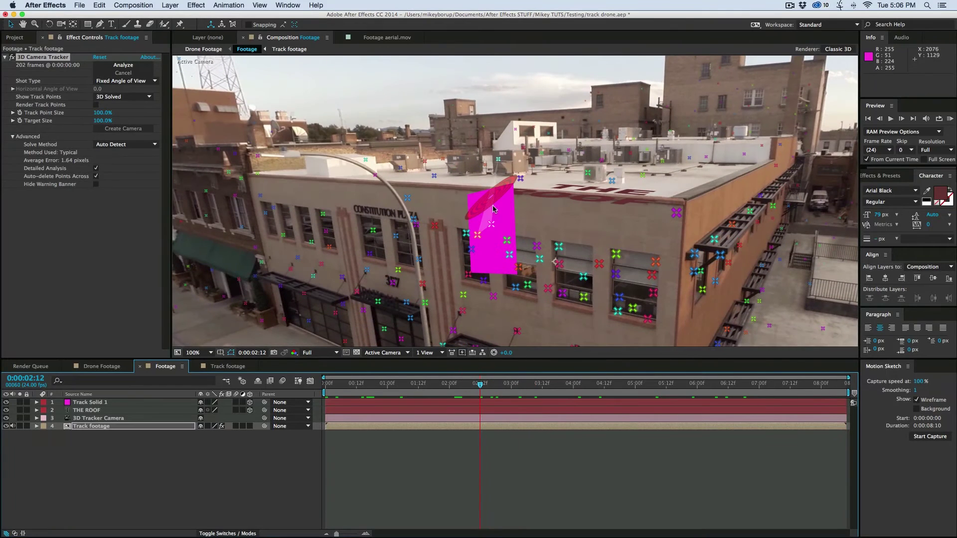
pyautogui.click(112, 404)
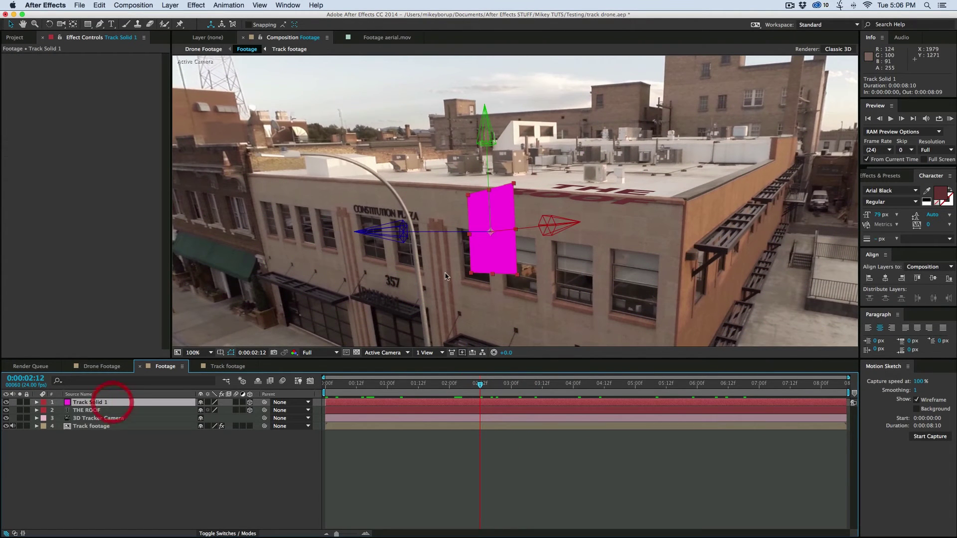
pyautogui.press('w')
pyautogui.moveTo(491, 214); pyautogui.dragTo(481, 239)
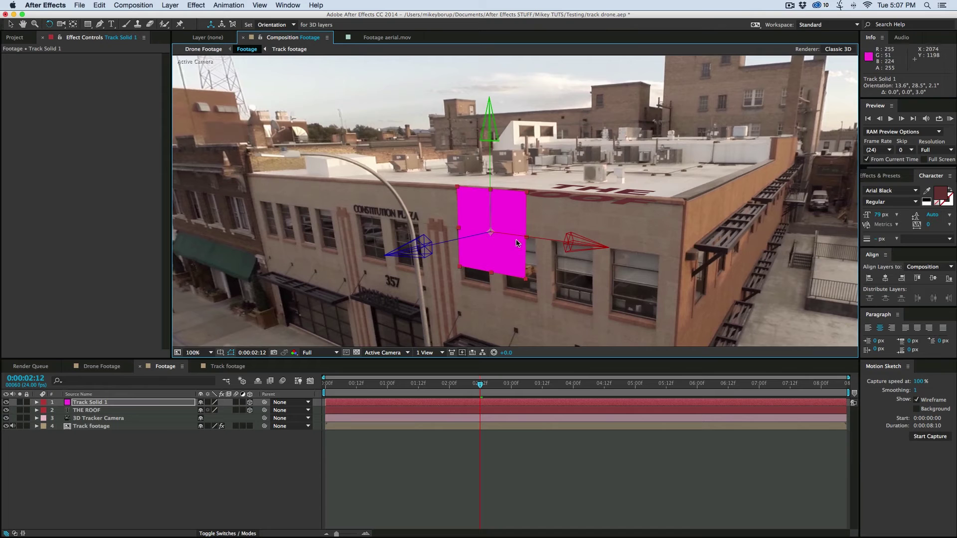
pyautogui.moveTo(511, 241); pyautogui.dragTo(471, 237)
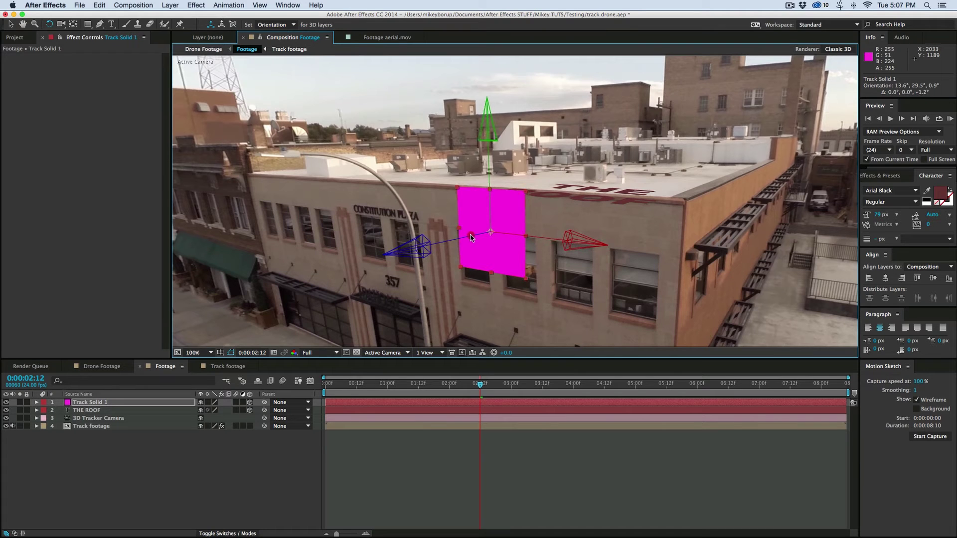
# - Stretch the track solid and move it along the front wall to cover the area below the roof text
pyautogui.press('v')
pyautogui.moveTo(527, 281); pyautogui.dragTo(664, 305)
pyautogui.moveTo(548, 242); pyautogui.dragTo(675, 265)
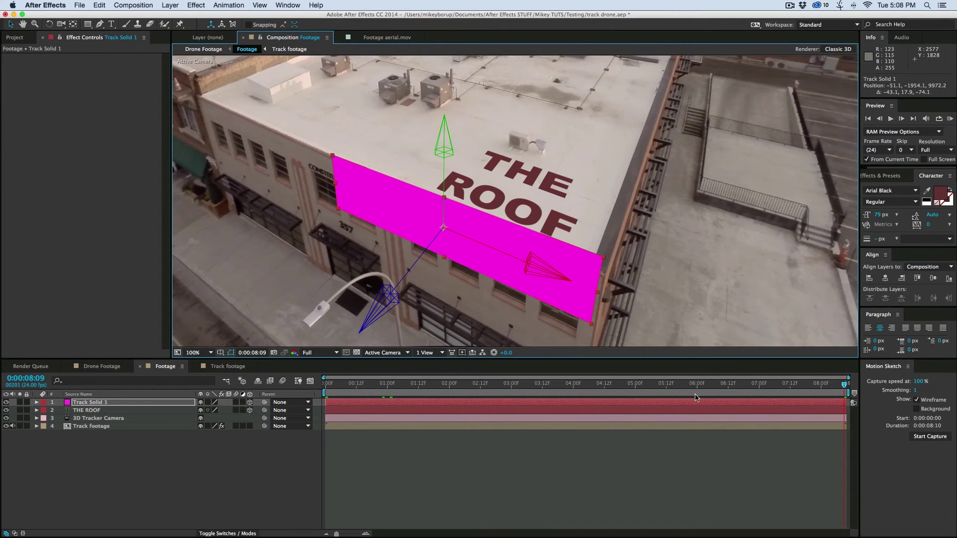
# - At 0:00:03:20, set THE ROOF layer's track matte to Alpha Inverted Matte using the track solid
pyautogui.click(563, 383)
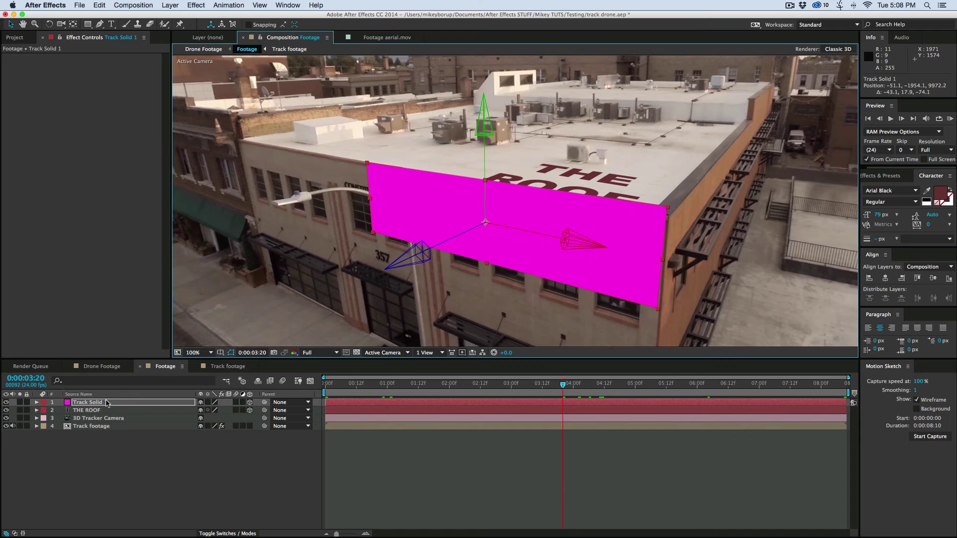
pyautogui.click(92, 411)
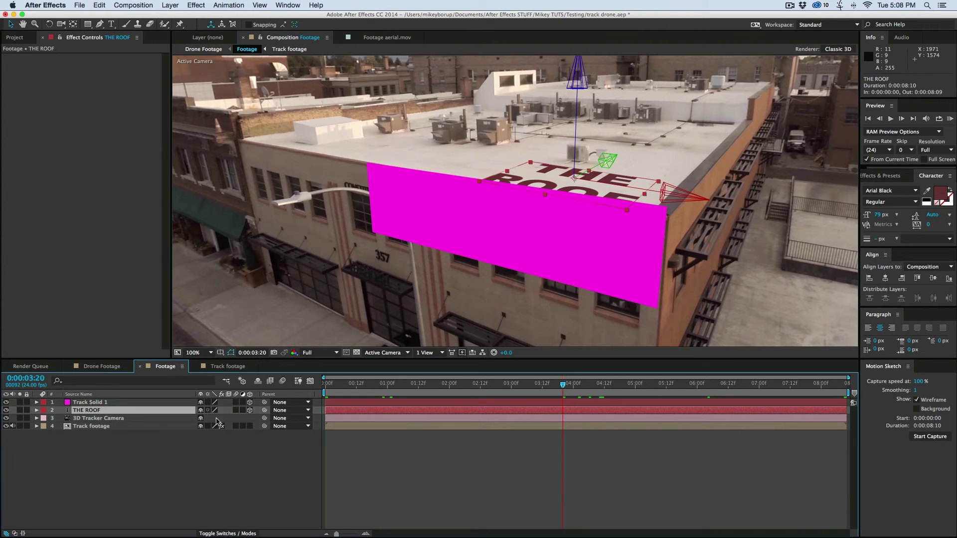
pyautogui.click(217, 486)
pyautogui.click(228, 534)
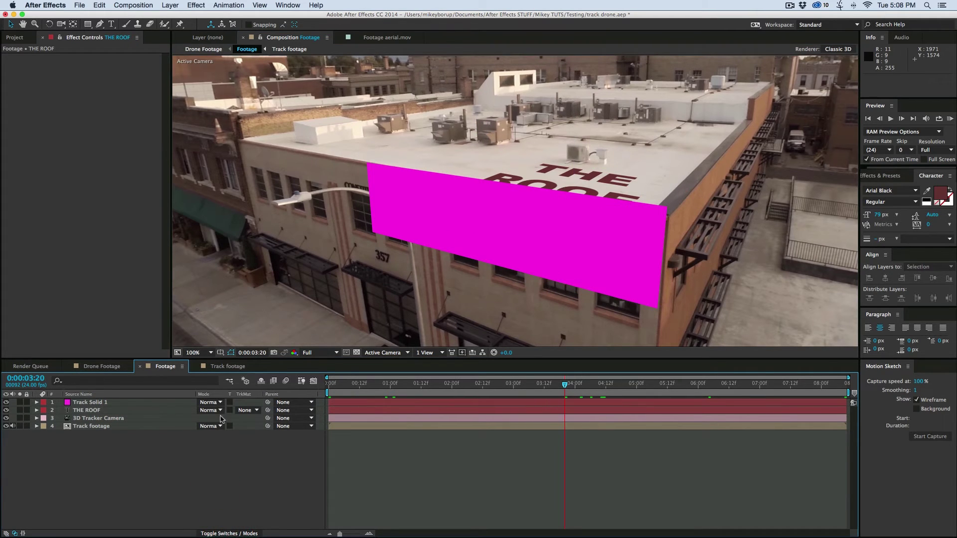
pyautogui.click(254, 411)
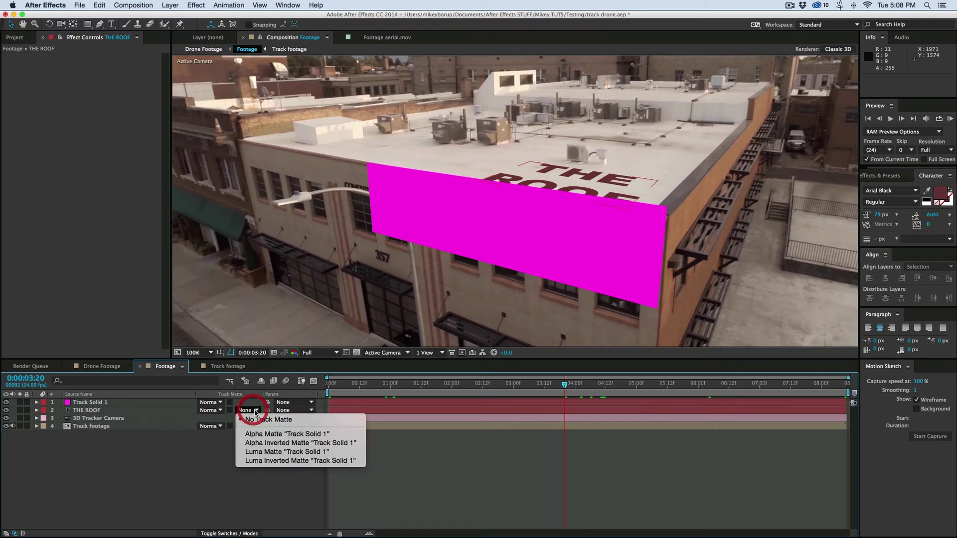
pyautogui.click(262, 443)
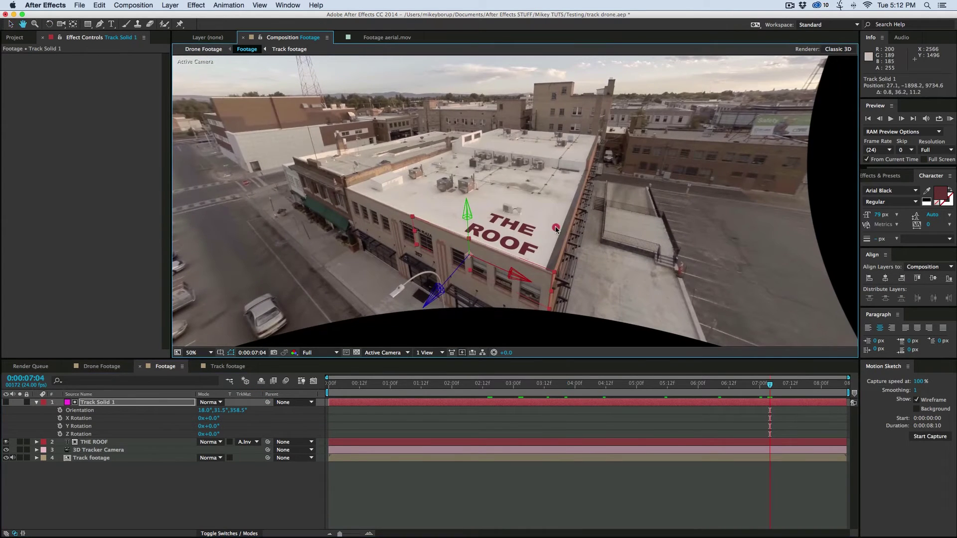
# - RAM preview the composition from the beginning and check how the front wall hides the roof text
pyautogui.click(327, 384)
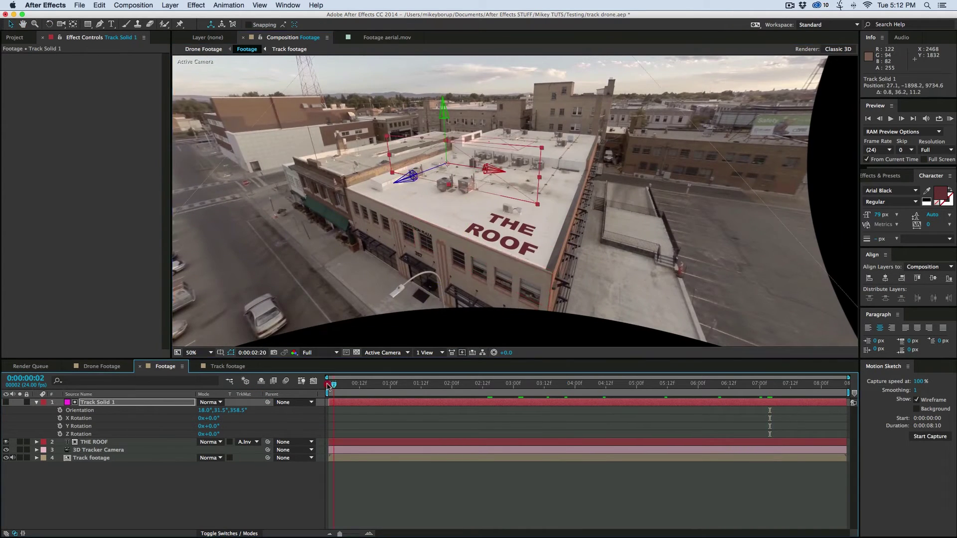
pyautogui.press('KP_0')
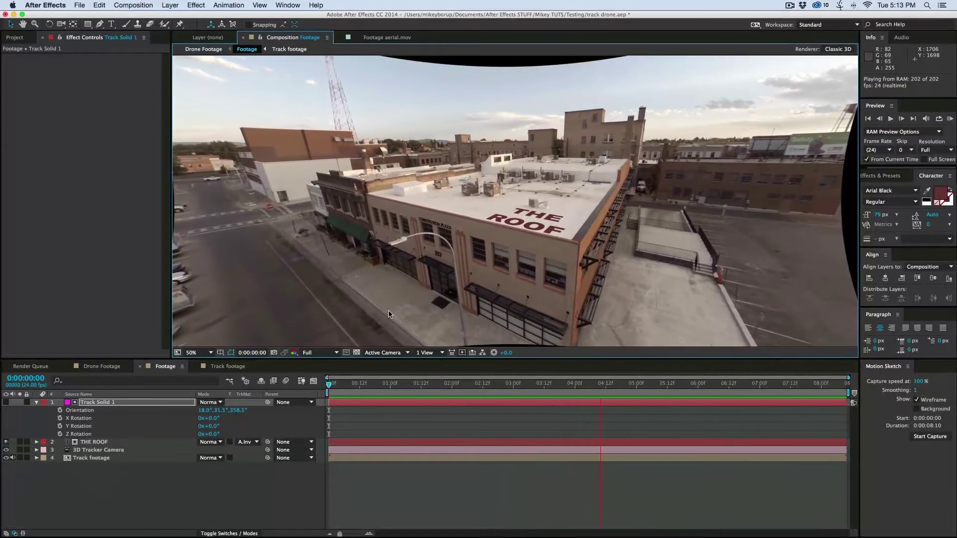
pyautogui.click(560, 387)
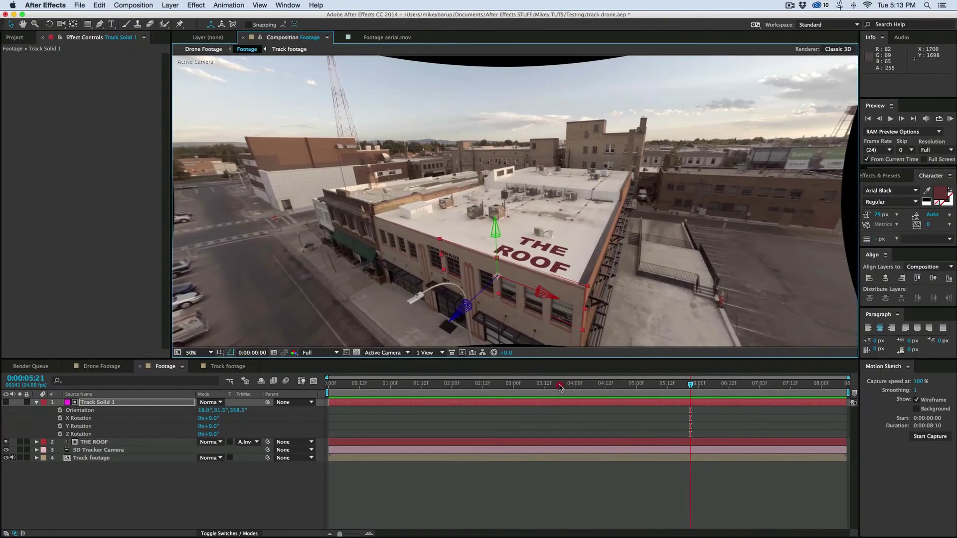
# - At 0:00:02:05, display the 3D Camera Tracker's track points on the Track footage layer
pyautogui.click(560, 388)
pyautogui.click(465, 384)
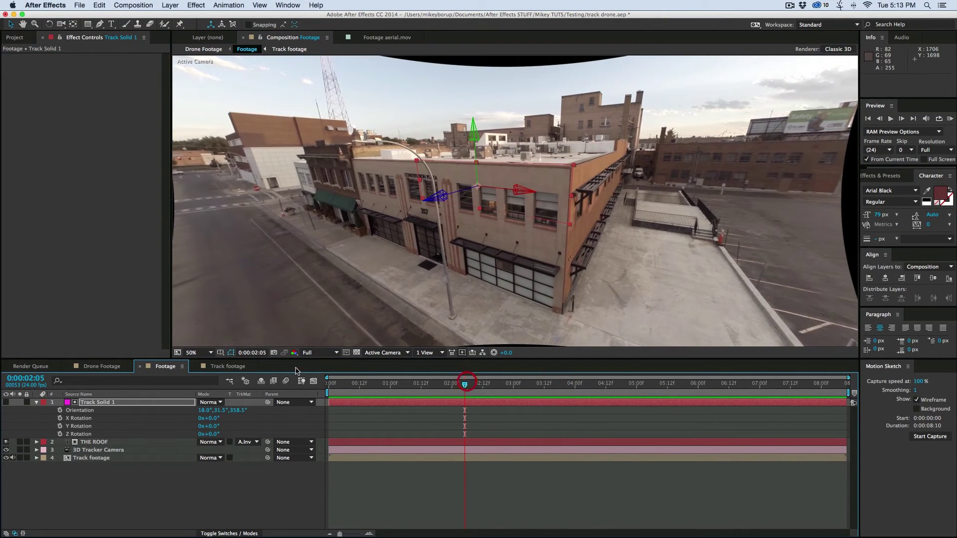
pyautogui.click(410, 494)
pyautogui.click(97, 403)
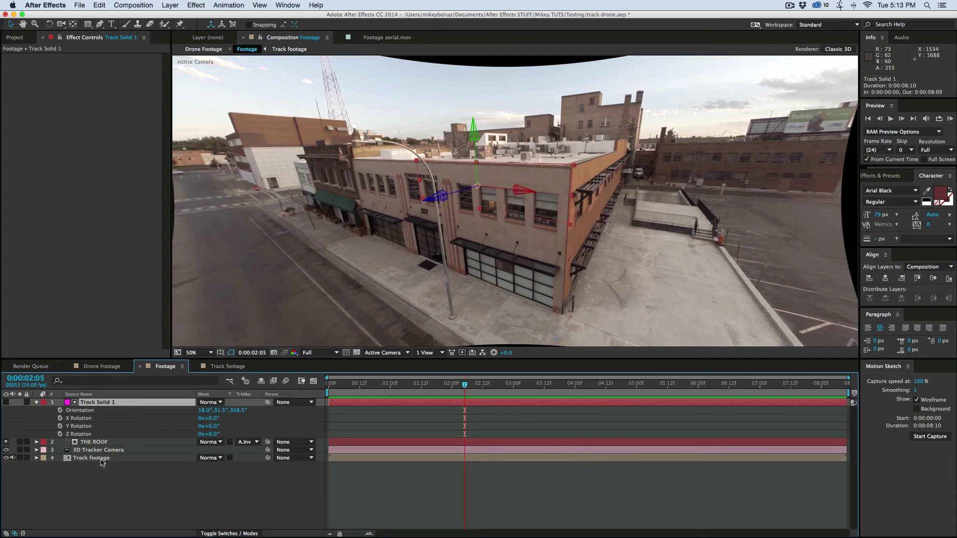
pyautogui.click(100, 458)
pyautogui.click(43, 57)
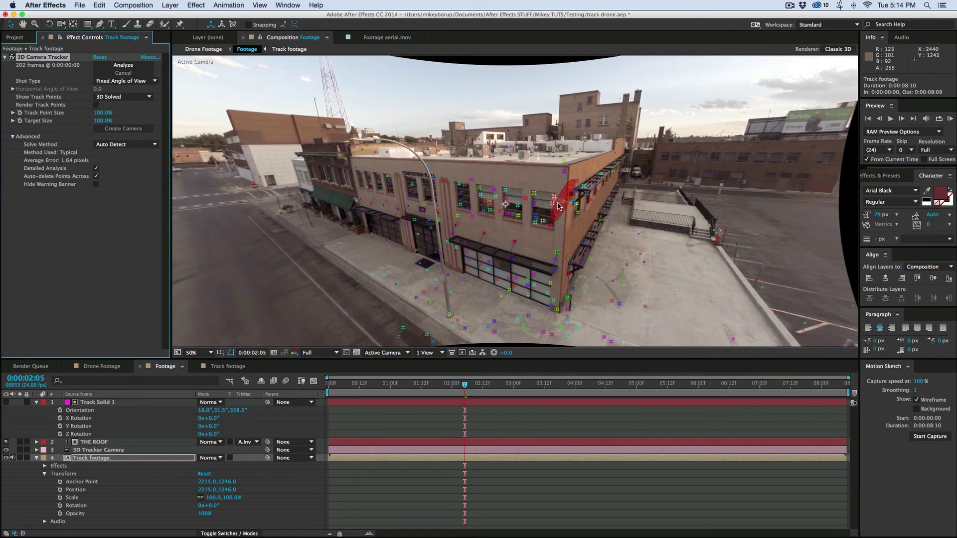
# - Create a tracked text layer from points on the front wall and enter NEW NAME as its text
pyautogui.press('.')
pyautogui.press('.')
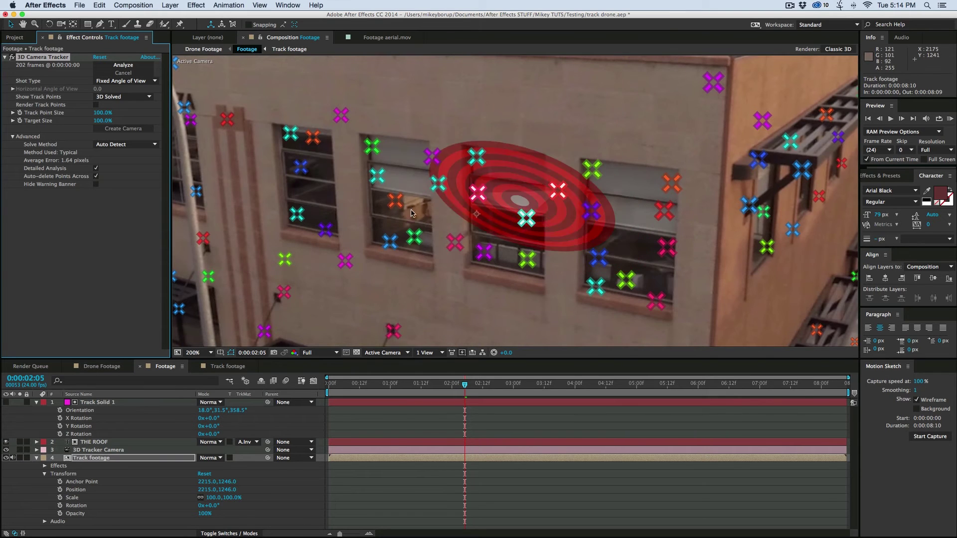
pyautogui.press(',')
pyautogui.press(',')
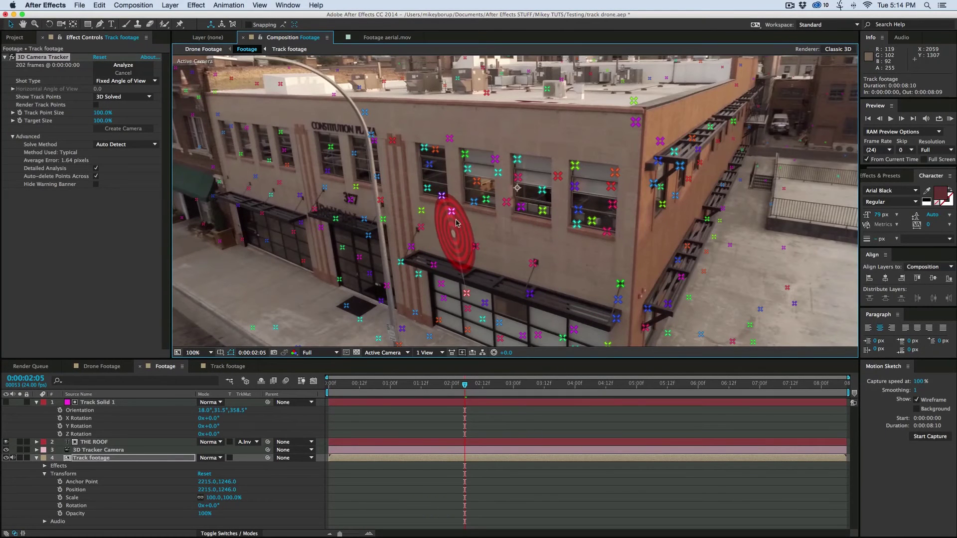
pyautogui.press('.')
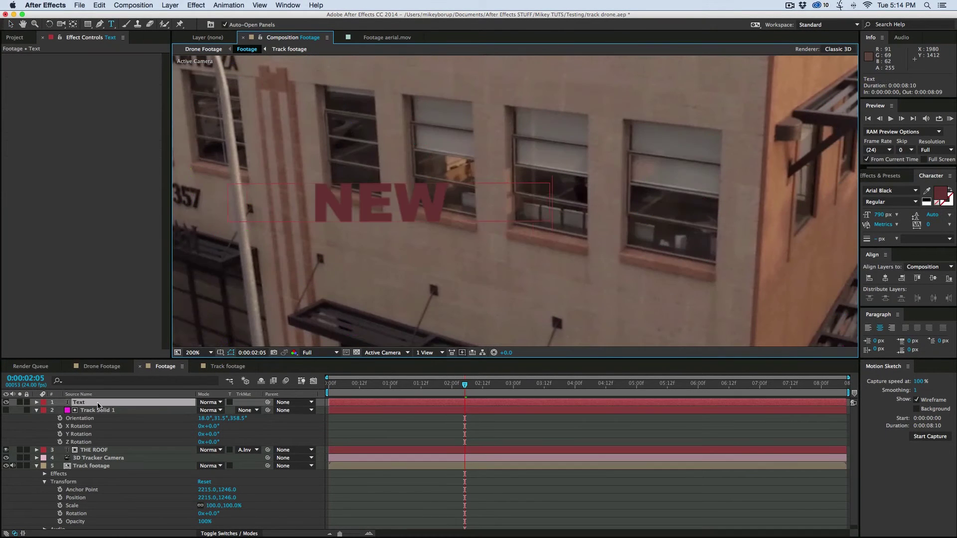
pyautogui.write('NAME')
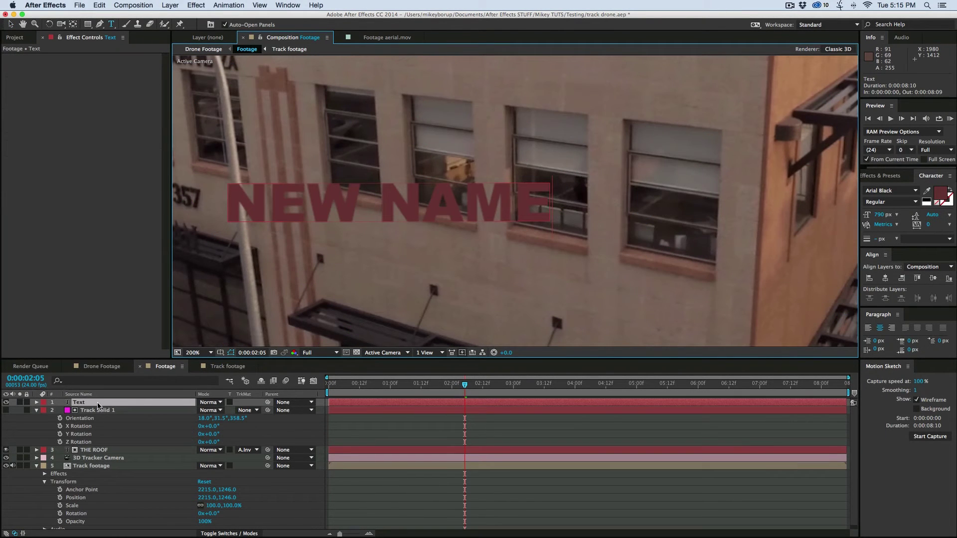
pyautogui.press('Escape')
# - Rotate the NEW NAME text to about 15.8°, 33.0°, 359.0° and move it flush onto the front wall below the upper windows
pyautogui.press('r')
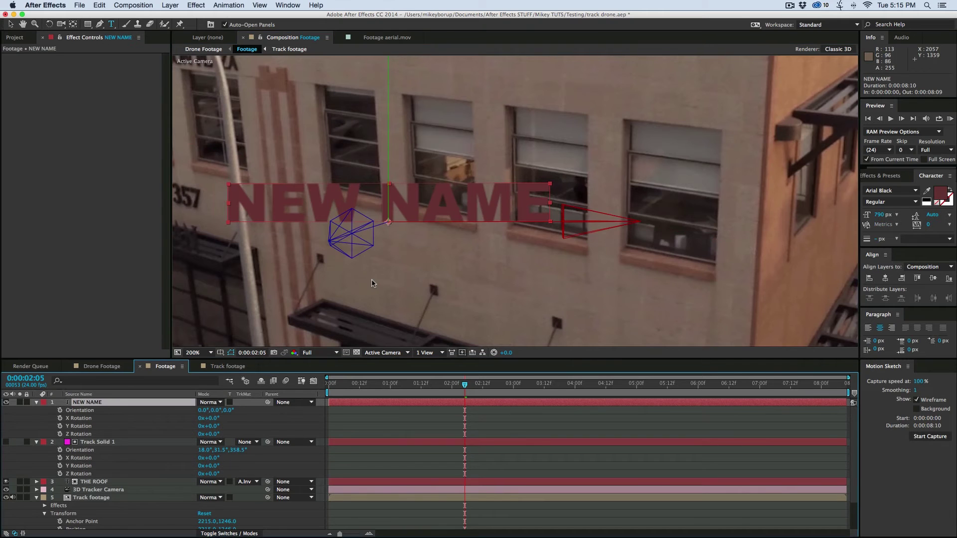
pyautogui.press('w')
pyautogui.moveTo(388, 173); pyautogui.dragTo(407, 217)
pyautogui.press('v')
pyautogui.scroll(-2, 407, 217)
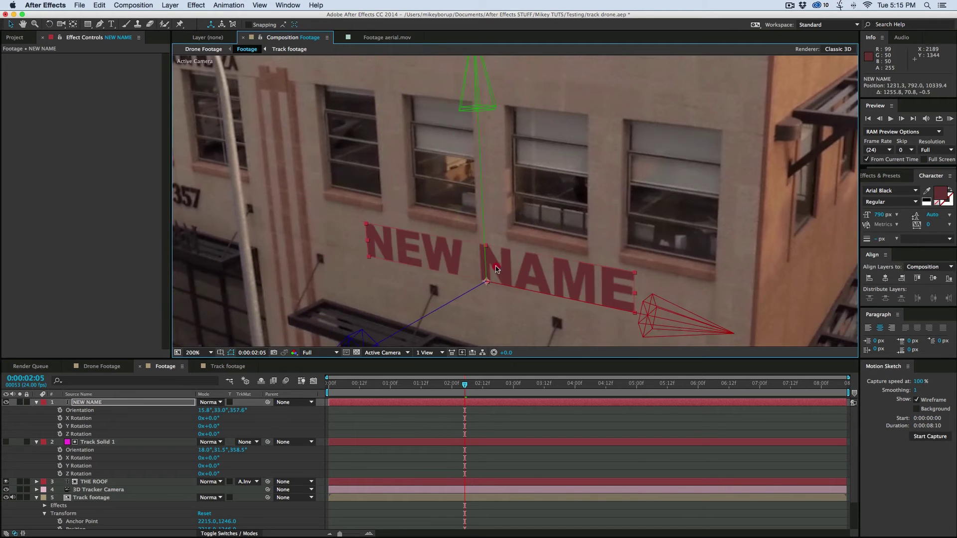
pyautogui.press('w')
pyautogui.moveTo(490, 245); pyautogui.dragTo(495, 246)
# - Preview the composition and check how the NEW NAME text sticks to the front wall
pyautogui.scroll(-2, 496, 246)
pyautogui.press('space')
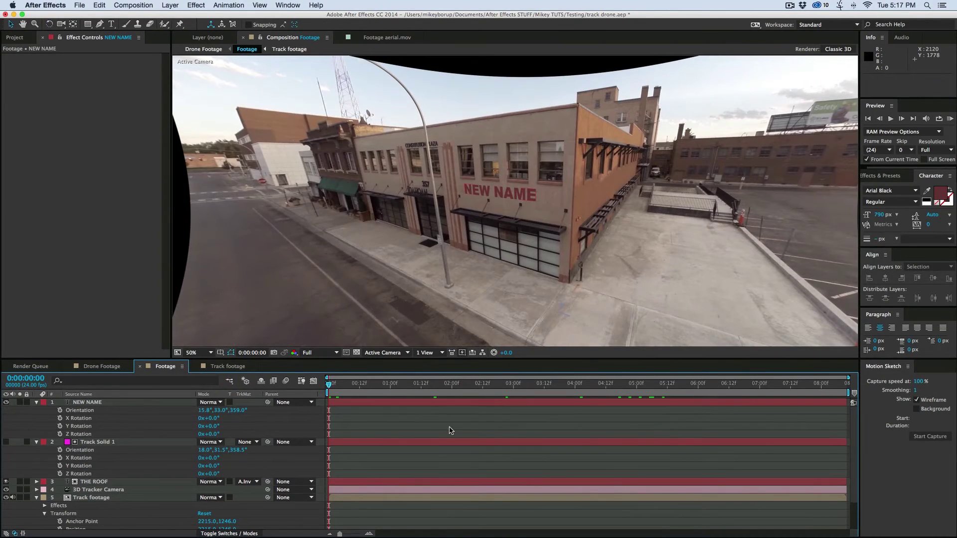
pyautogui.click(450, 429)
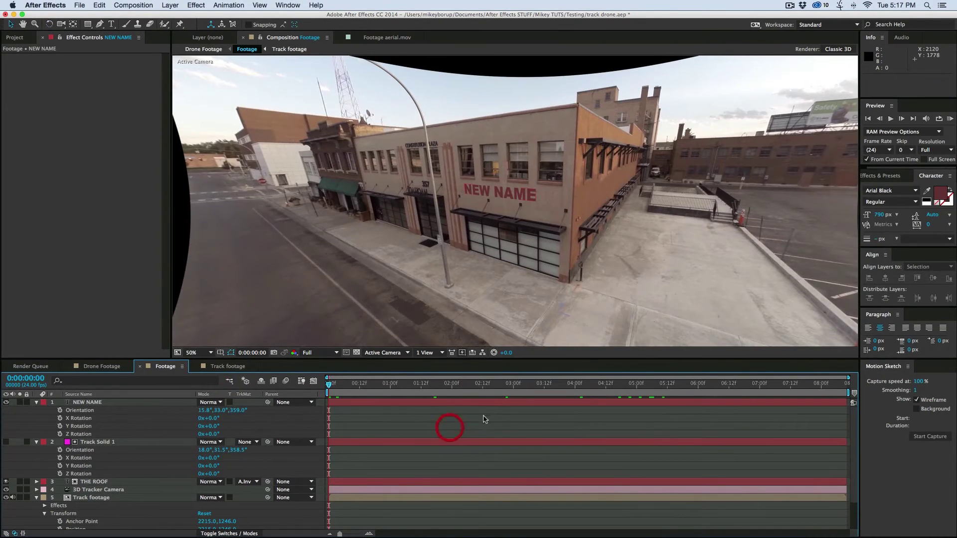
# - At 0:00:00:00, create a null from the track points on the pavement near the building's corner
pyautogui.click(35, 402)
pyautogui.click(36, 410)
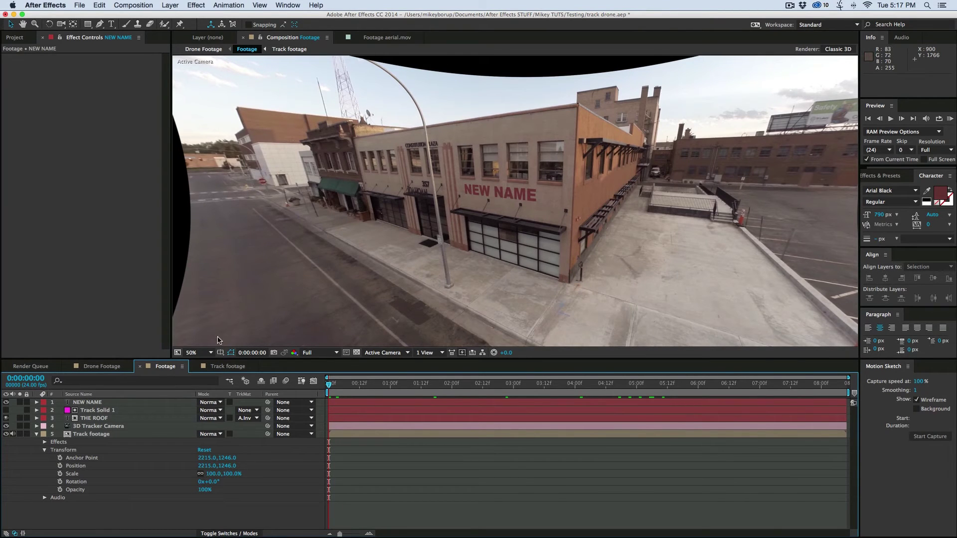
pyautogui.click(109, 433)
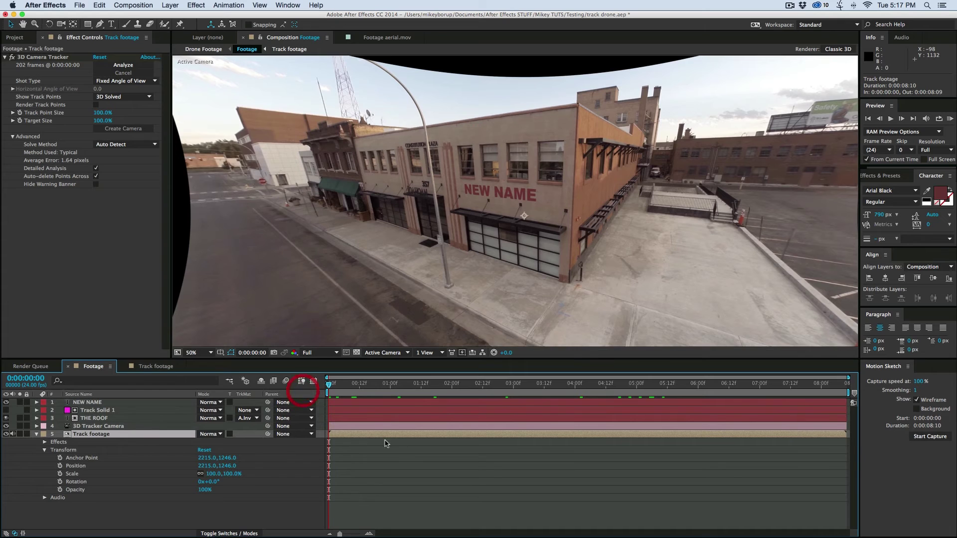
pyautogui.click(42, 57)
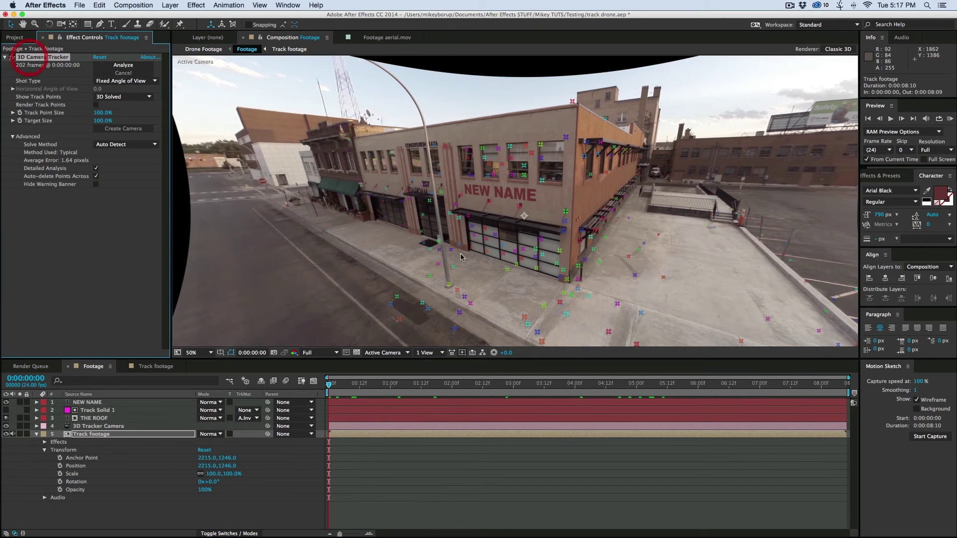
pyautogui.rightClick(557, 312)
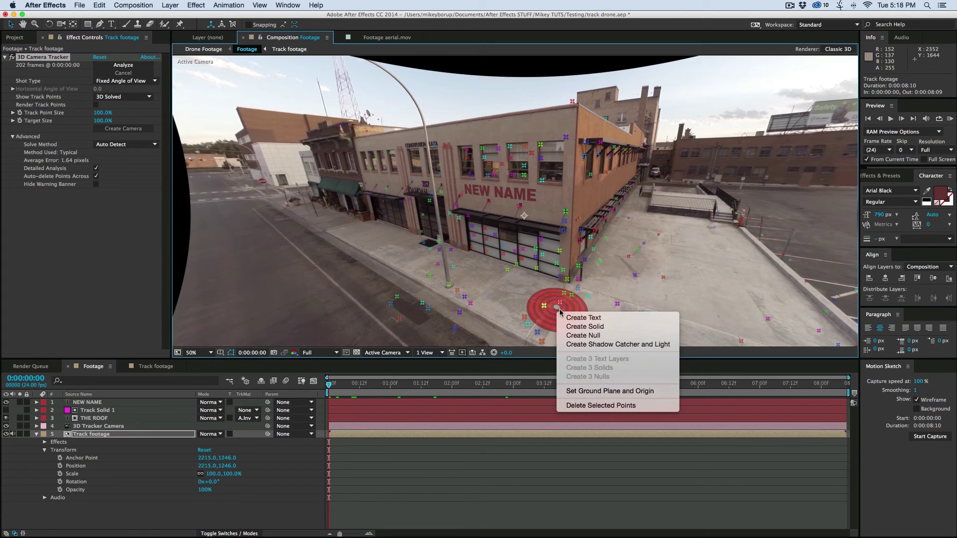
pyautogui.click(583, 335)
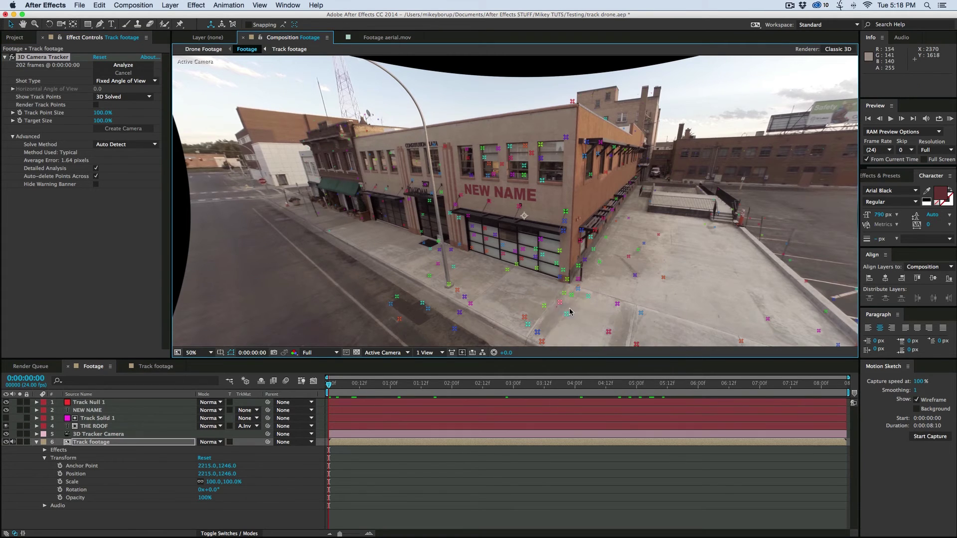
pyautogui.click(90, 402)
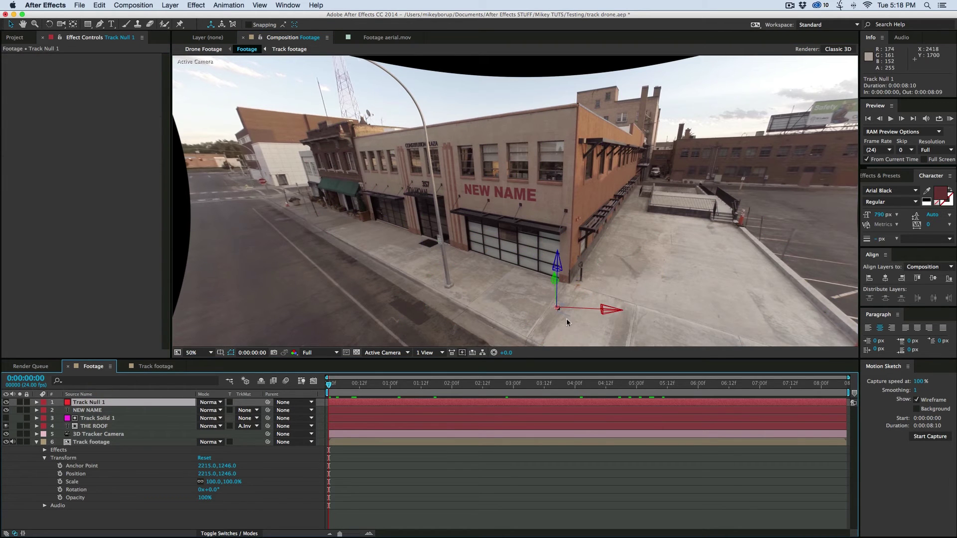
pyautogui.click(421, 451)
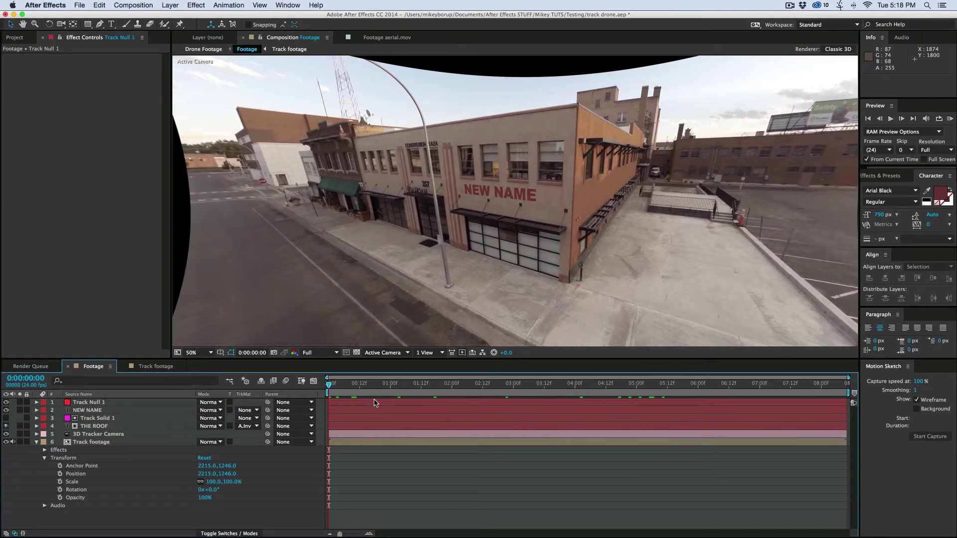
# - Create a composition-sized solid of 4430 × 2492 px and apply the Video Copilot Element effect to it
pyautogui.press('super+y')
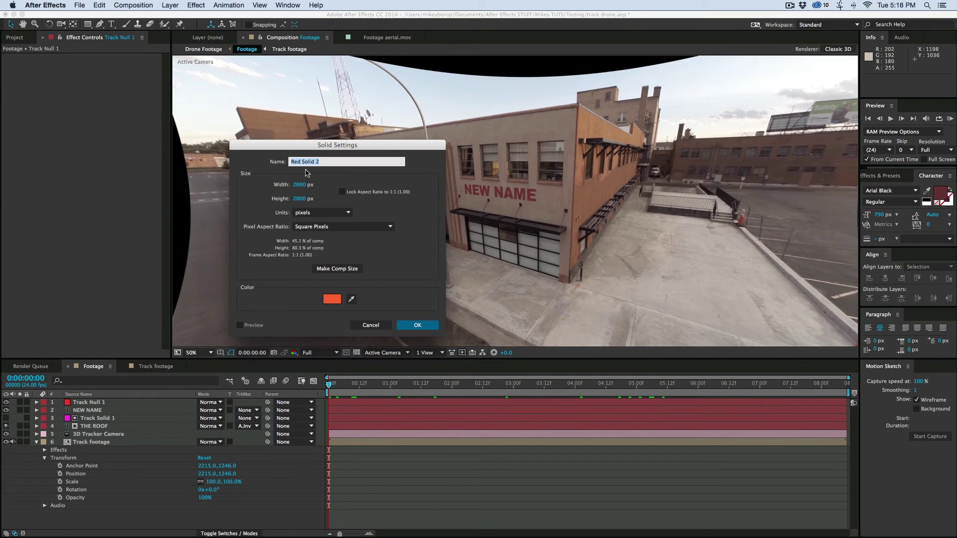
pyautogui.click(344, 270)
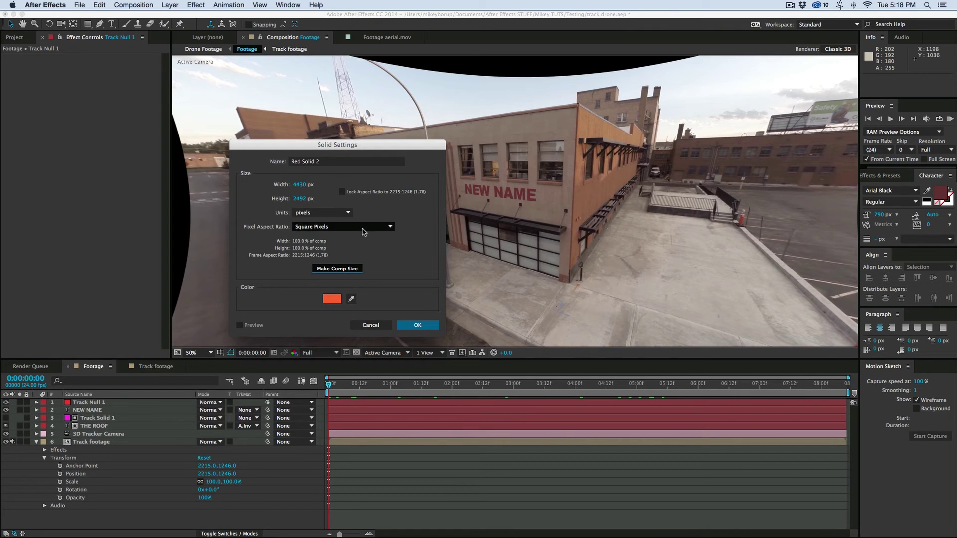
pyautogui.click(417, 325)
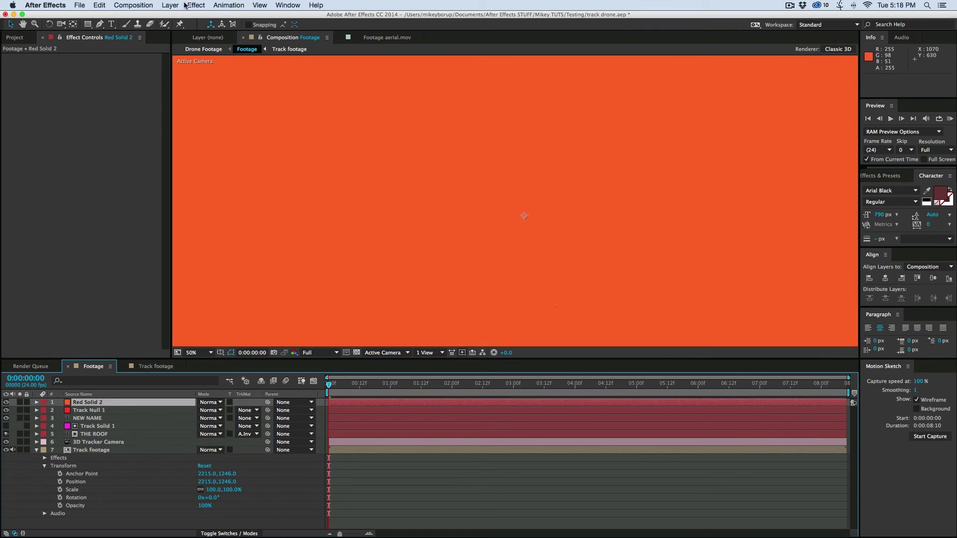
pyautogui.click(172, 5)
pyautogui.moveTo(299, 520)
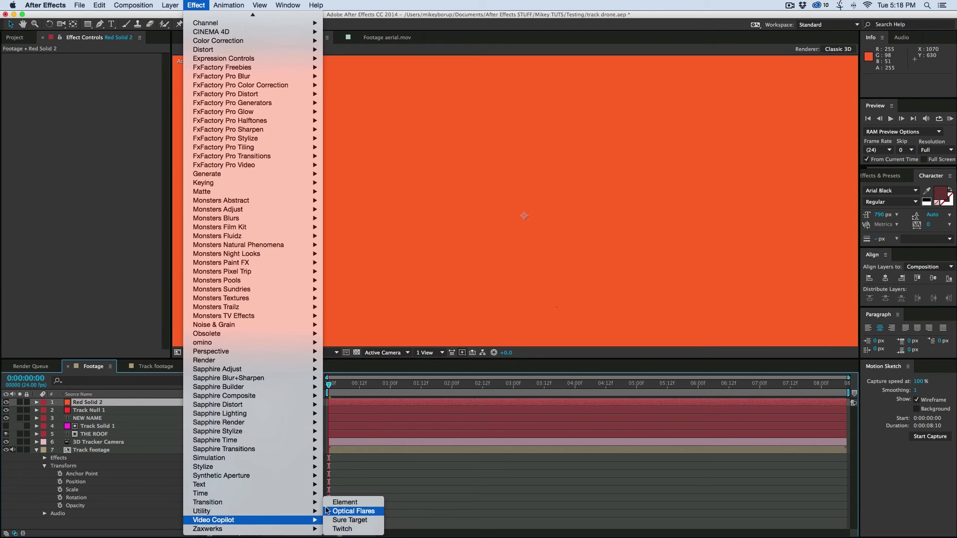
pyautogui.click(344, 502)
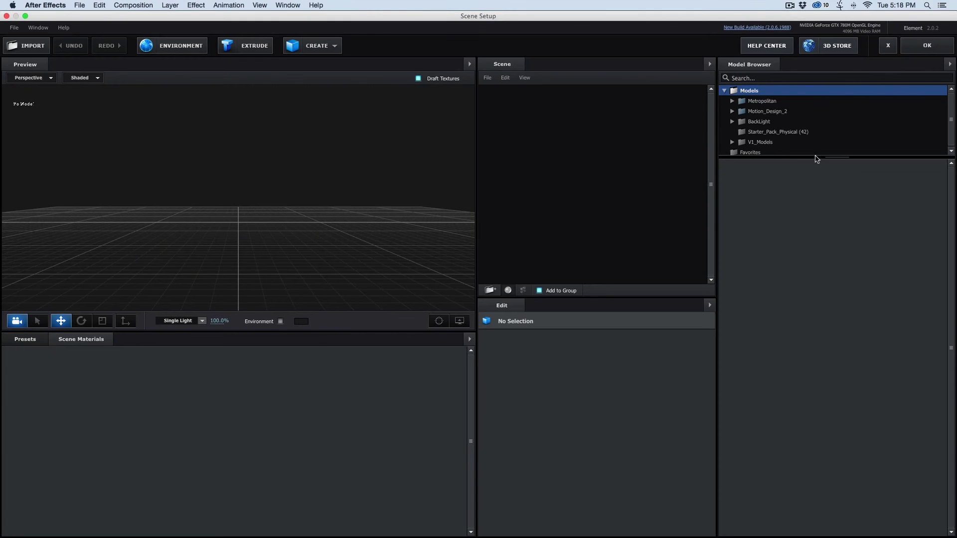
# - Add the rock_03 model from Starter_Pack_Physical to the Element scene and return to the composition
pyautogui.click(794, 132)
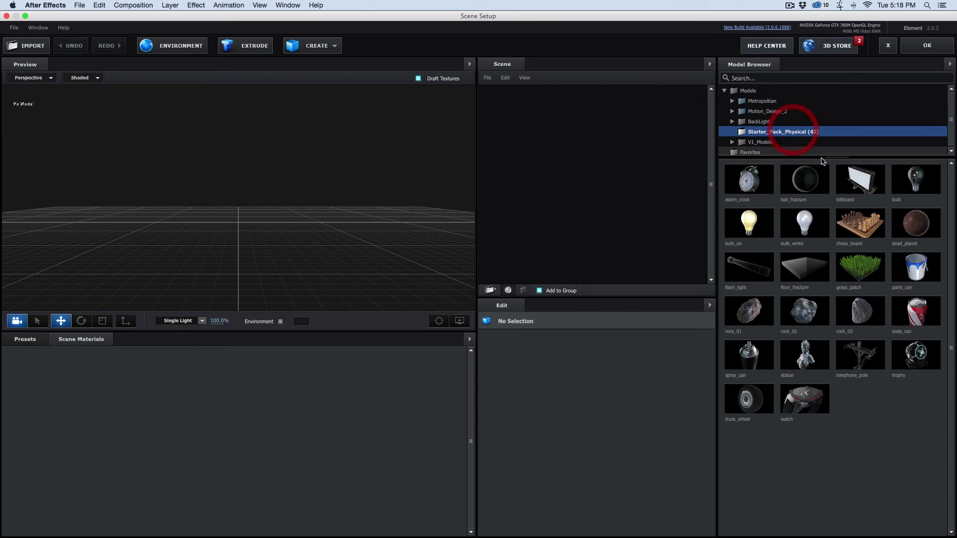
pyautogui.click(861, 310)
pyautogui.moveTo(254, 218); pyautogui.dragTo(698, 301)
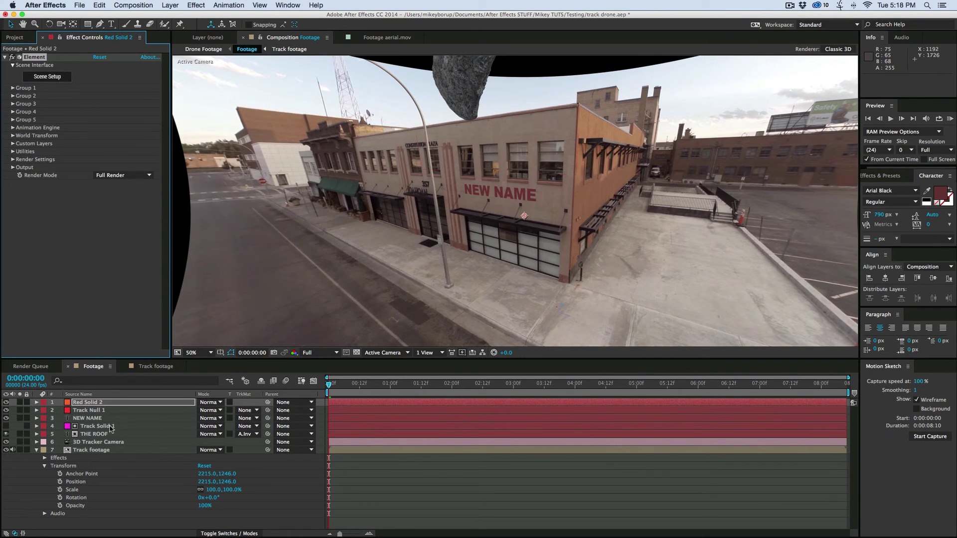
# - Create a group null for Element's Group 1 and place Red Solid 2 directly above the Track footage layer
pyautogui.click(13, 89)
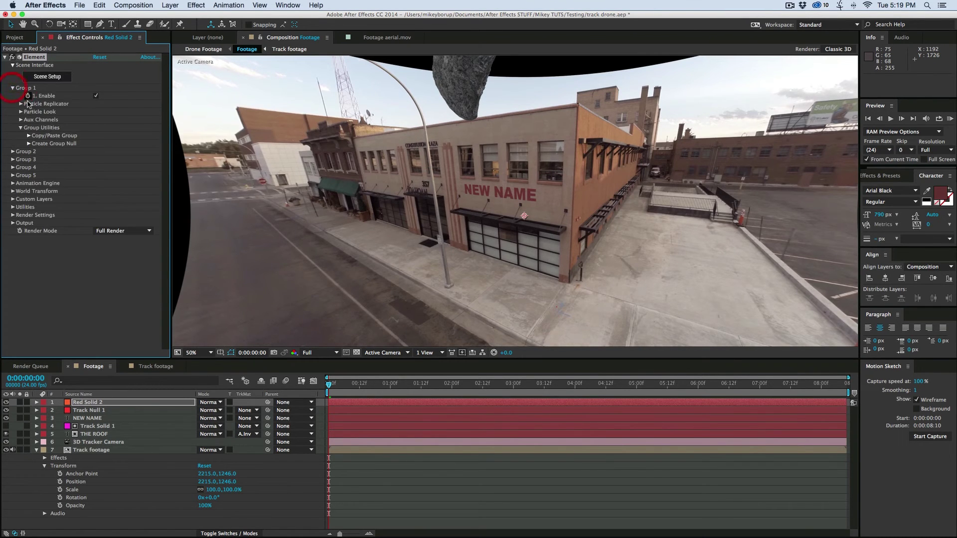
pyautogui.click(29, 144)
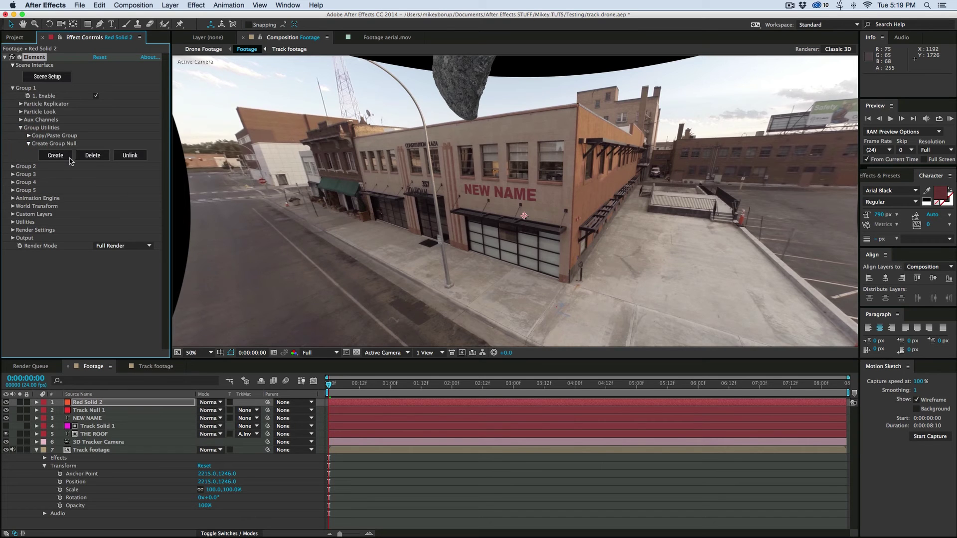
pyautogui.click(56, 156)
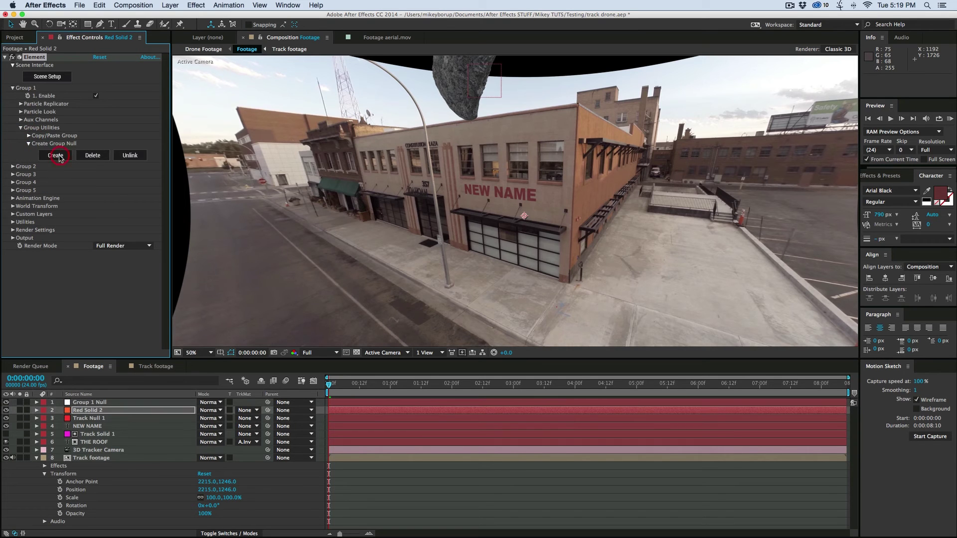
pyautogui.moveTo(93, 422); pyautogui.dragTo(92, 453)
# - Copy Track Null 1's position, 3736.0, 5493.8, 7695.6, to the Group 1 Null layer
pyautogui.click(90, 412)
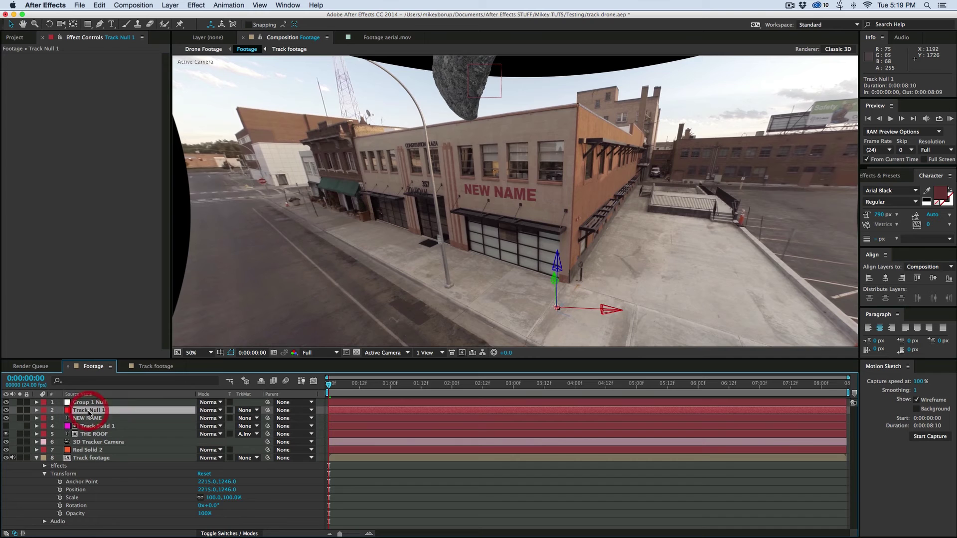
pyautogui.press('p')
pyautogui.click(82, 426)
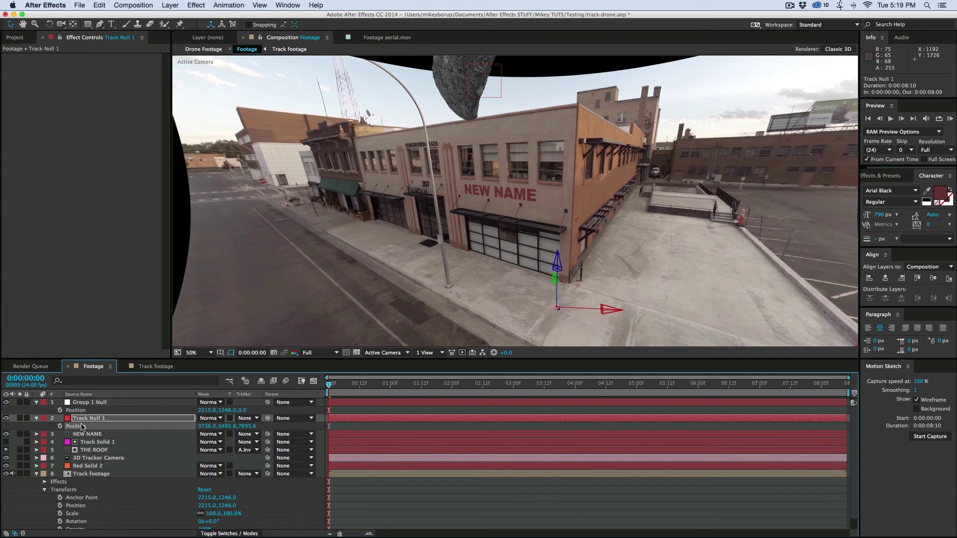
pyautogui.click(75, 411)
pyautogui.write('3736.0,5493.8,7695.6')
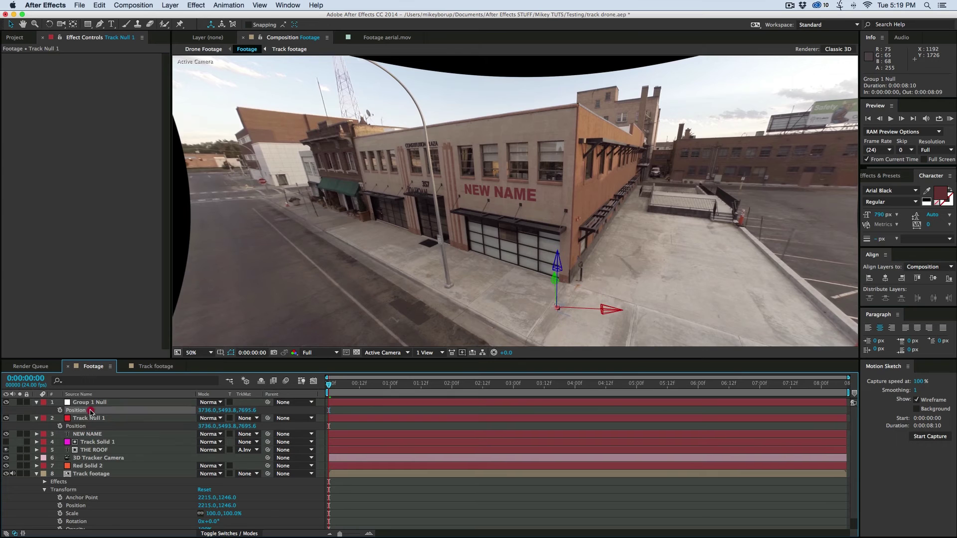
# - Scale the Group 1 Null to about 658% to enlarge the rock on the pavement
pyautogui.click(81, 402)
pyautogui.press('s')
pyautogui.moveTo(299, 412); pyautogui.dragTo(479, 419)
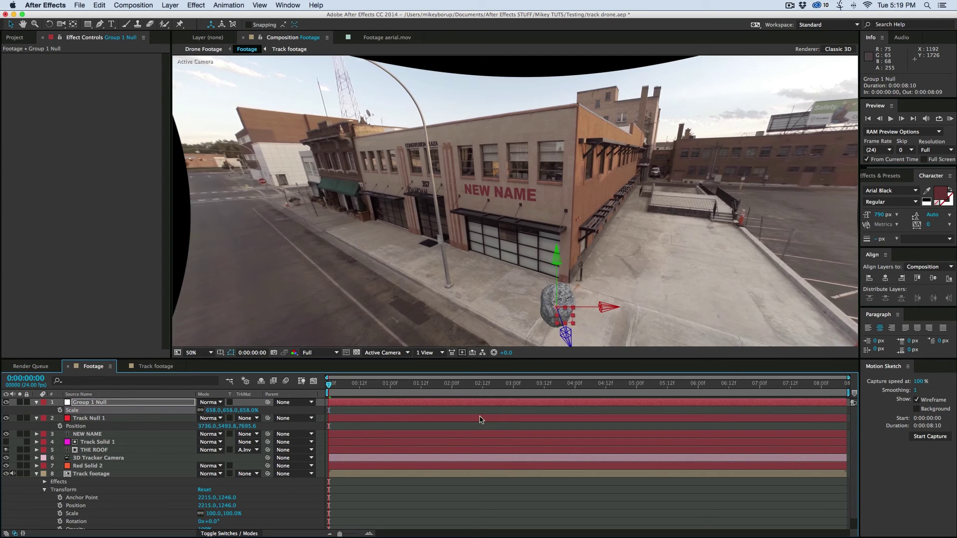
# - Try rotating the rock with the Group 1 Null and undo the rotation
pyautogui.press('w')
pyautogui.press('r')
pyautogui.moveTo(568, 314)
pyautogui.mouseDown()
pyautogui.moveTo(551, 304)
pyautogui.moveTo(573, 308)
pyautogui.mouseUp()
pyautogui.hotkey('ctrl', 'z')
# - Preview the tracked rock in the Footage composition and examine the result in the Drone Footage composition
pyautogui.click(470, 430)
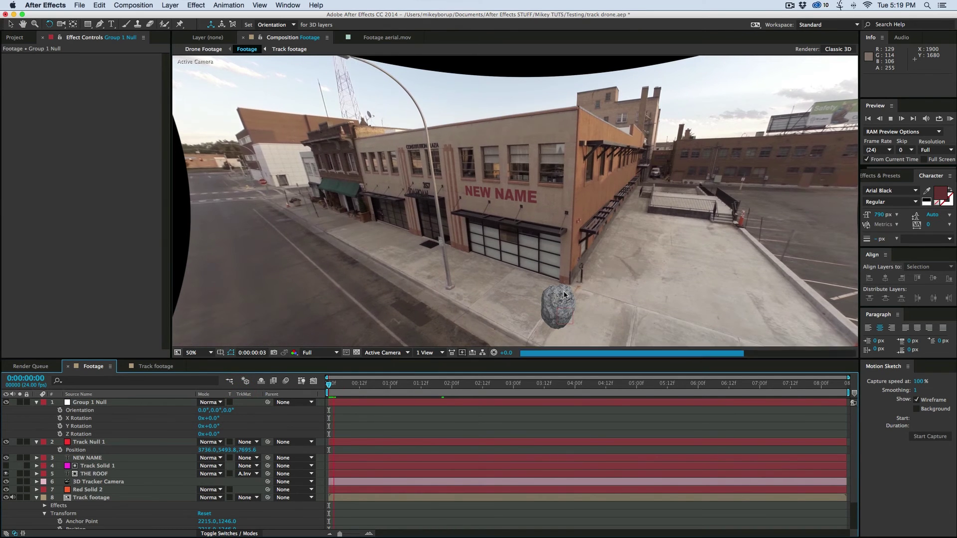
pyautogui.press('space')
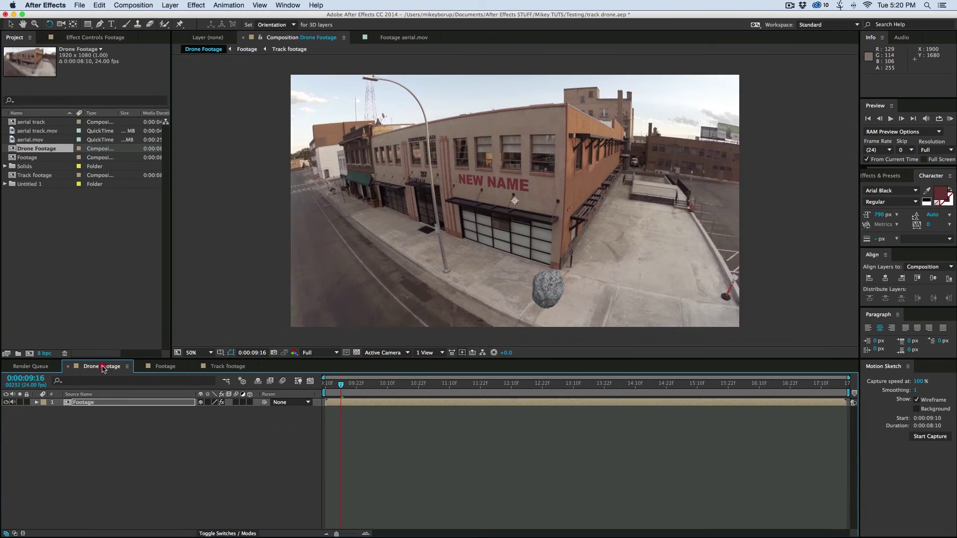
pyautogui.click(477, 474)
pyautogui.press(',')
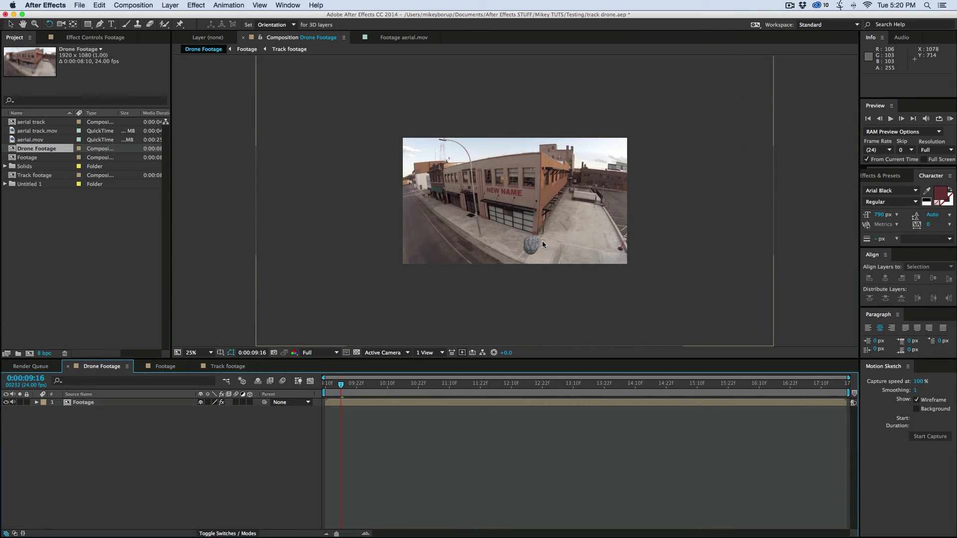
# - Preview the tracked rock in the Drone Footage composition from 0:00:09:10 at 50% magnification
pyautogui.press('.')
pyautogui.press('KP_0')
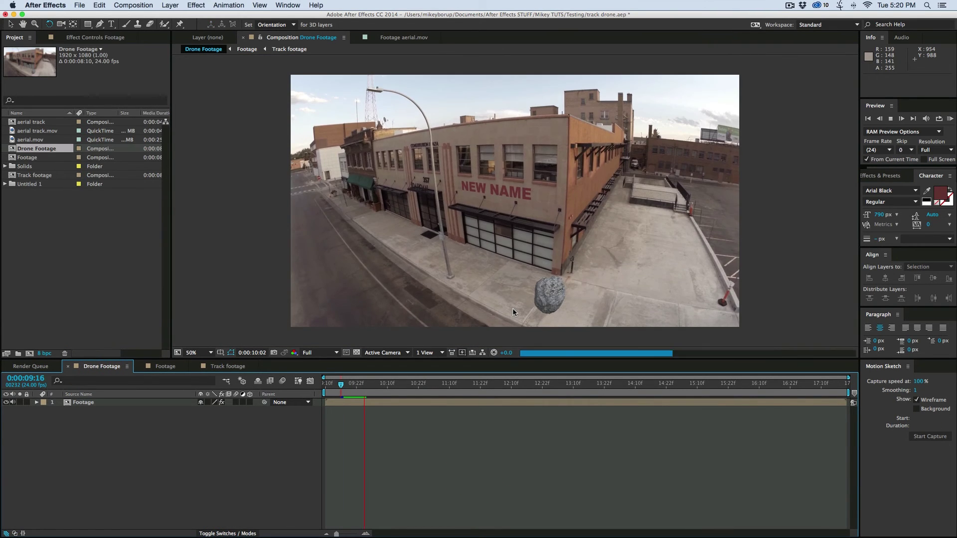
pyautogui.press('space')
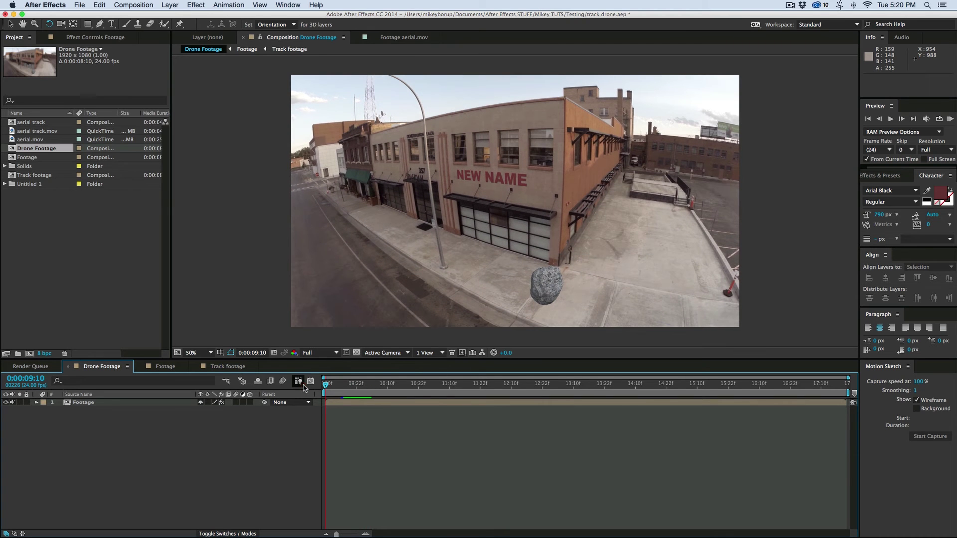
pyautogui.press('KP_0')
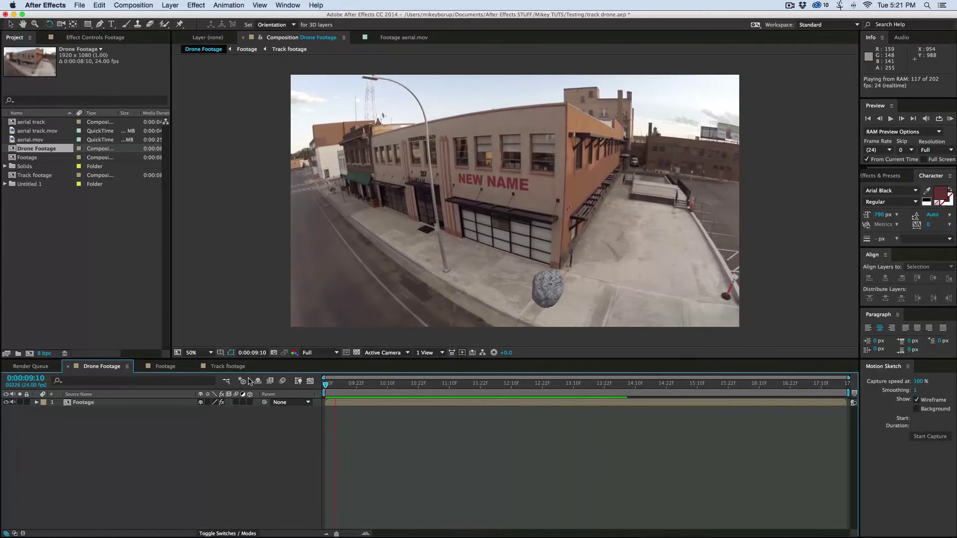
pyautogui.press('space')
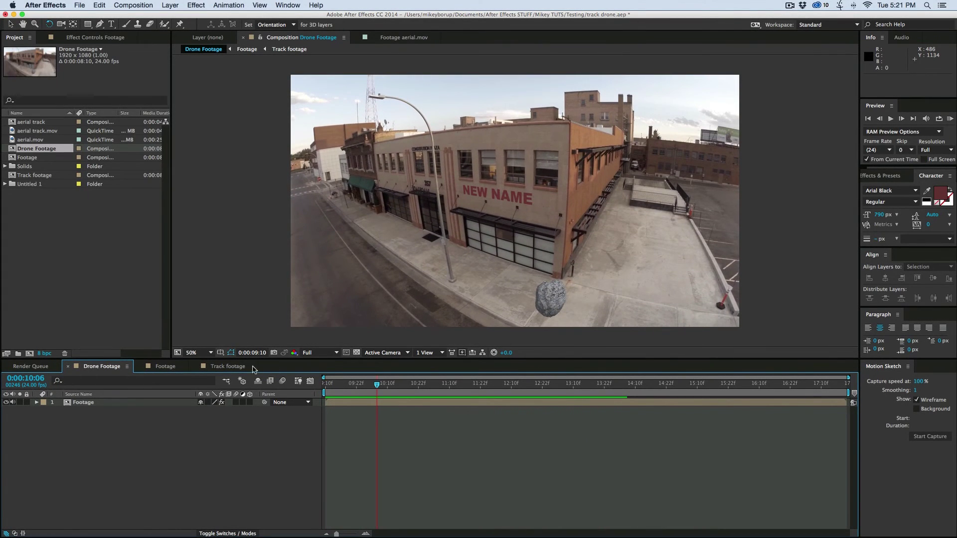
# - Open the Element scene setup of Red Solid 2 in the Footage composition and remove the rock from the scene
pyautogui.click(165, 366)
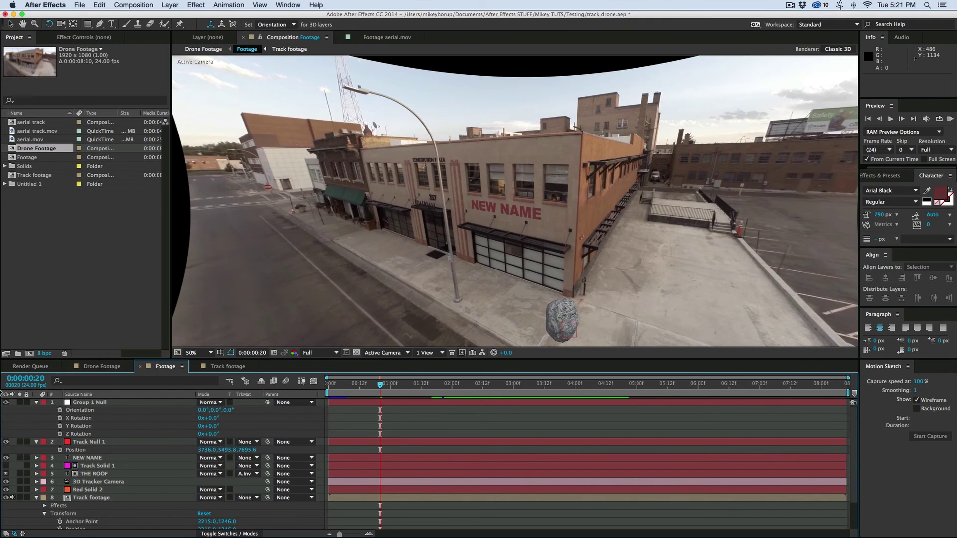
pyautogui.click(106, 458)
pyautogui.click(95, 466)
pyautogui.press('F3')
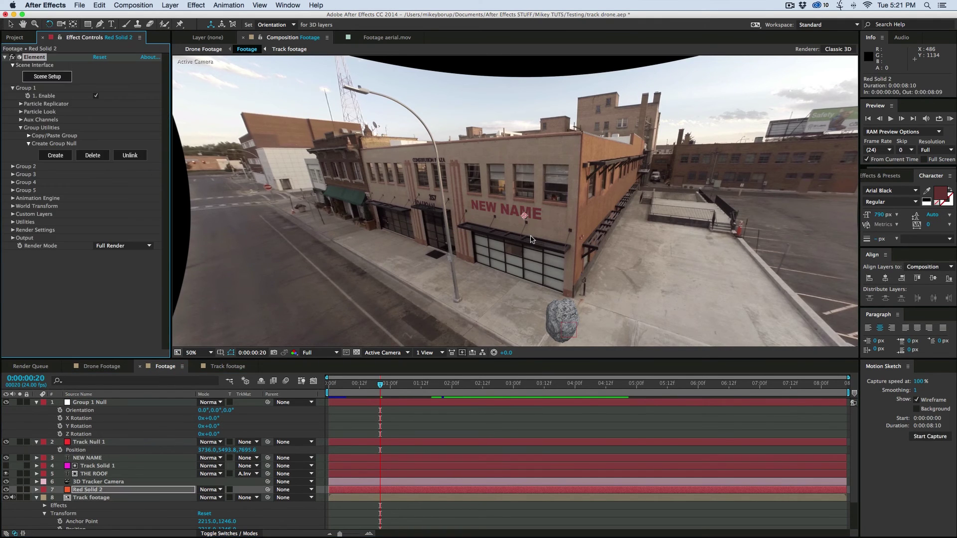
pyautogui.click(65, 80)
pyautogui.click(700, 90)
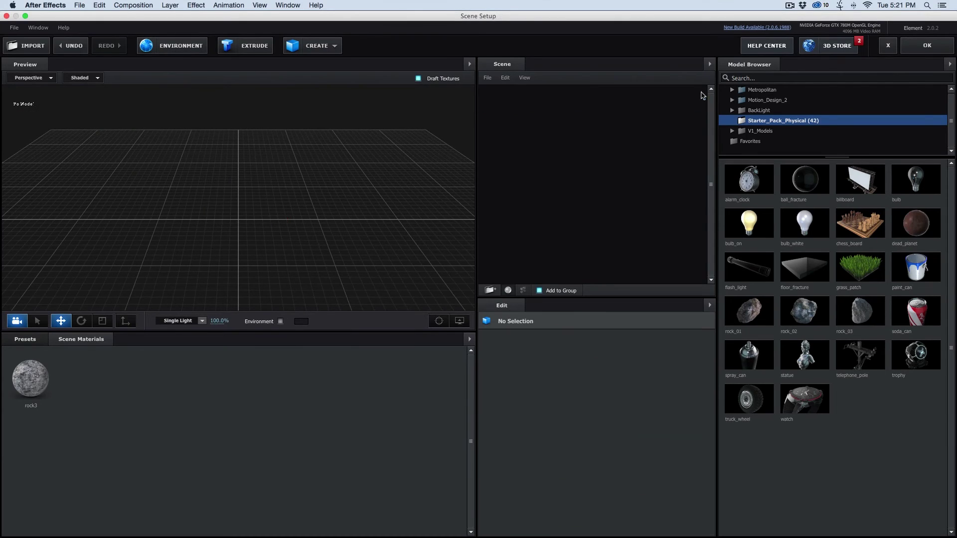
# - Add the Crashed_Box_02 model from the Crashed_Primitives collection to the Element scene
pyautogui.scroll(1, 797, 119)
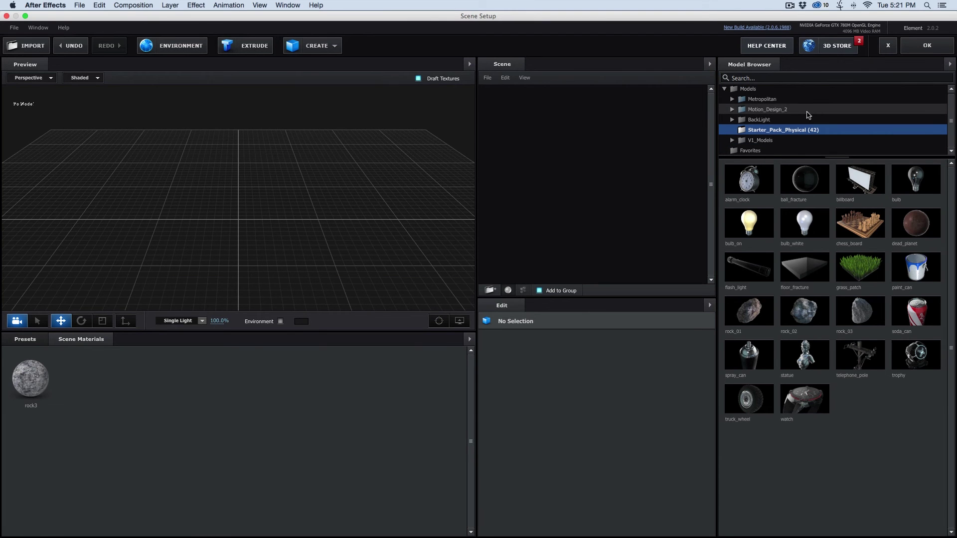
pyautogui.doubleClick(762, 141)
pyautogui.scroll(-3, 778, 135)
pyautogui.click(771, 137)
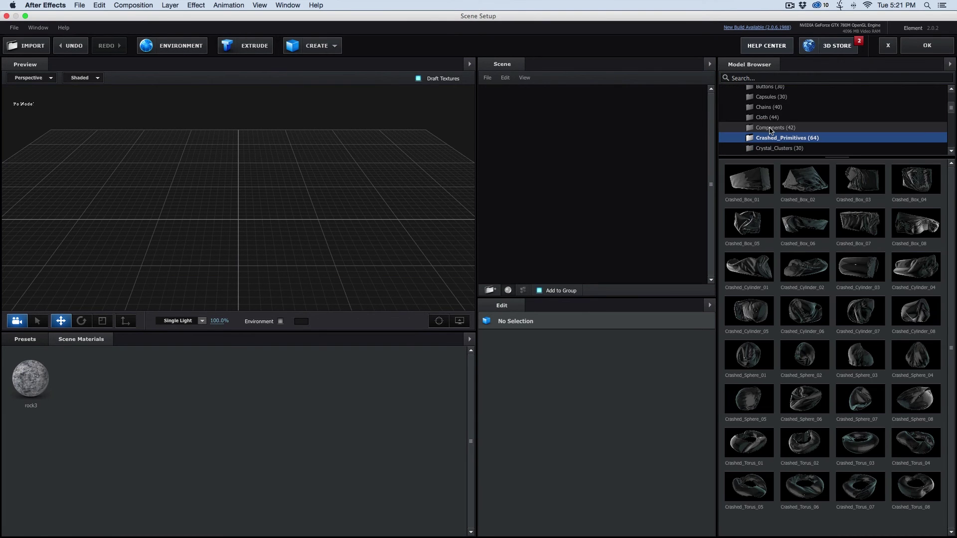
pyautogui.click(804, 181)
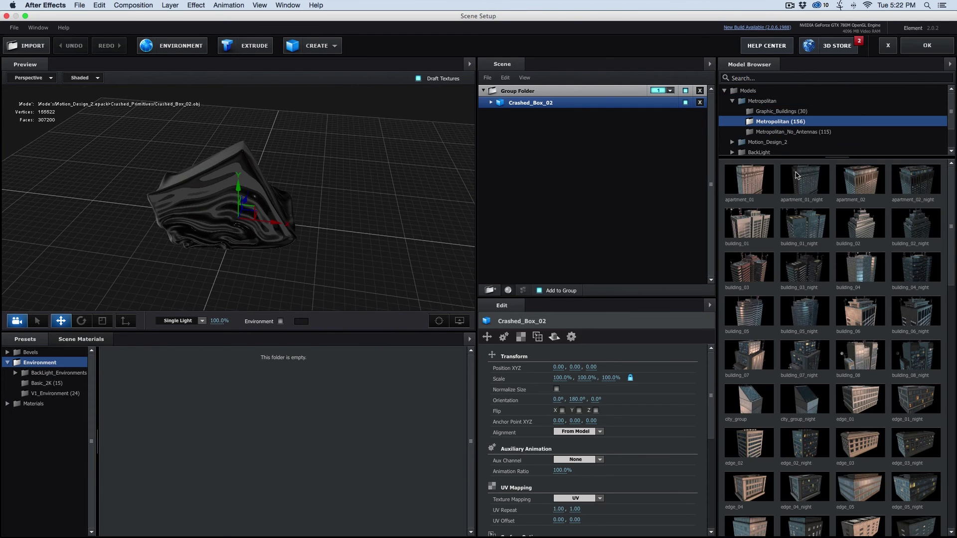
# - Replace the crashed box with building_07 from the Metropolitan_No_Antennas models and apply the scene
pyautogui.click(793, 131)
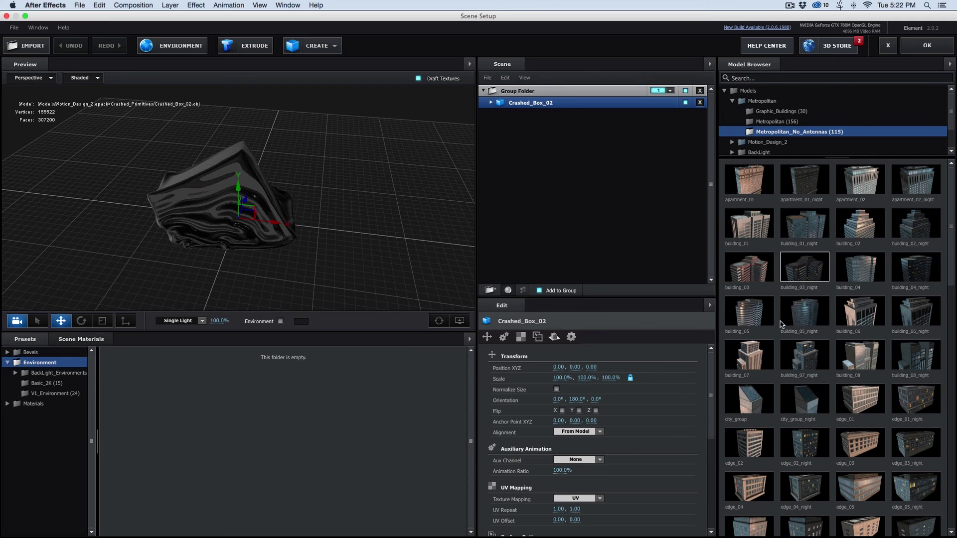
pyautogui.click(749, 355)
pyautogui.click(699, 114)
pyautogui.click(927, 45)
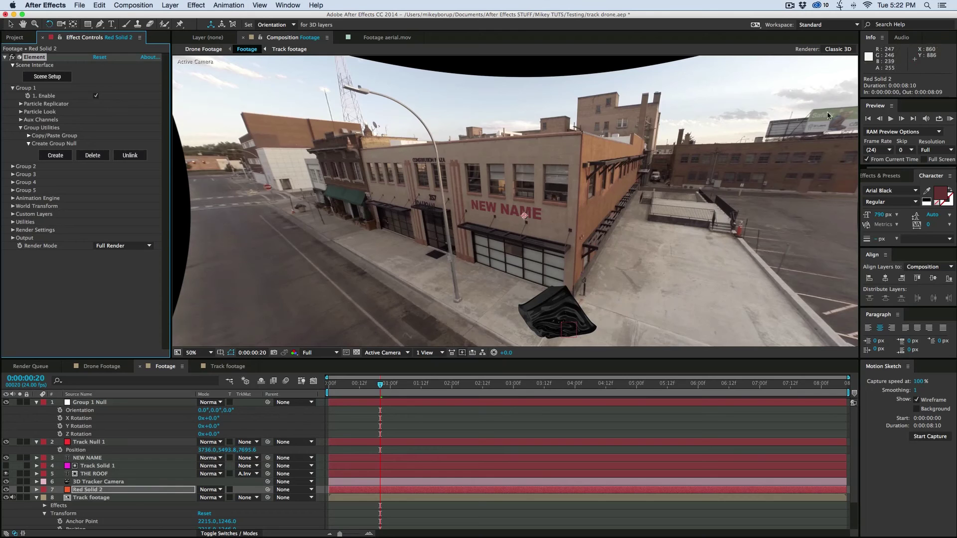
# - Rotate the Group 1 Null to about 2.2°, 30.0°, 358.9° and shift the building toward the parking lot
pyautogui.click(568, 330)
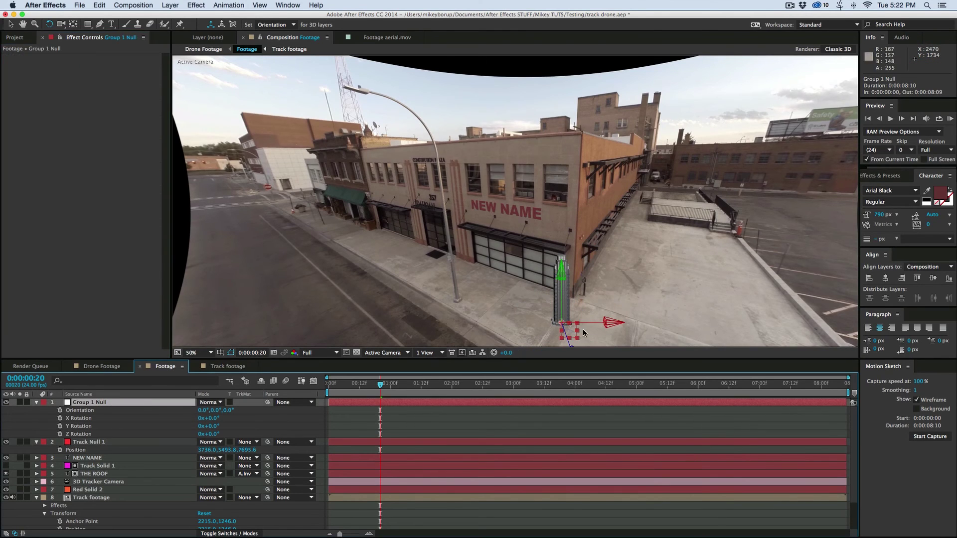
pyautogui.moveTo(570, 331); pyautogui.dragTo(585, 333)
pyautogui.press('v')
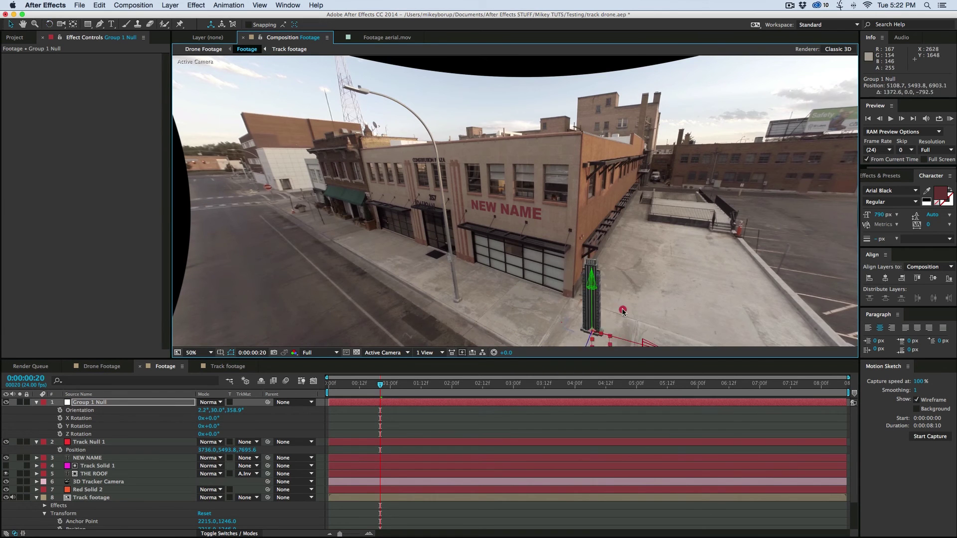
# - Scale the Group 1 Null to about 4478% and move Red Solid 2 to the top of the layer stack
pyautogui.press('super+shift+z')
pyautogui.press('s')
pyautogui.moveTo(86, 465); pyautogui.dragTo(86, 399)
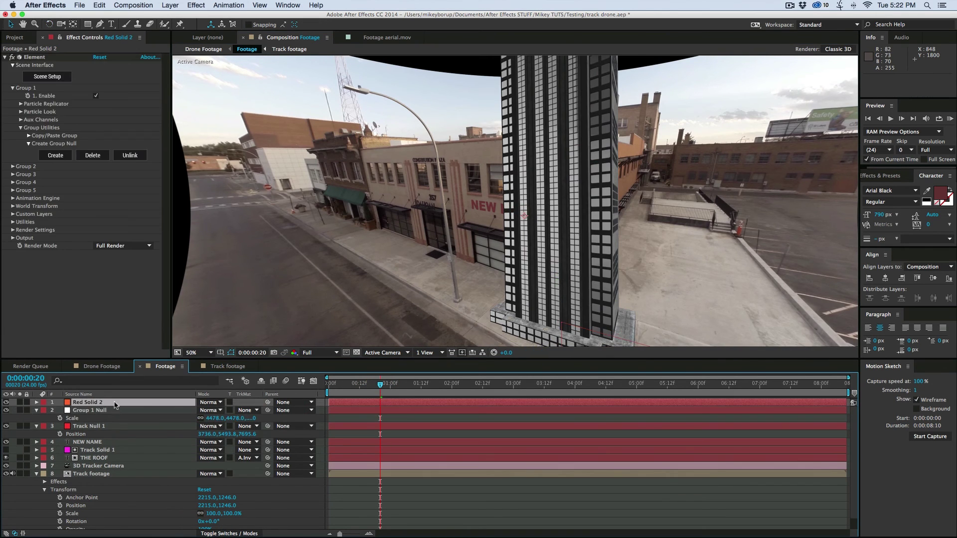
# - Adjust the Group 1 Null's orientation to 14.2°, 34.0°, 358.9° and preview the building in the Drone Footage composition
pyautogui.click(89, 410)
pyautogui.press('r')
pyautogui.moveTo(214, 418); pyautogui.dragTo(203, 421)
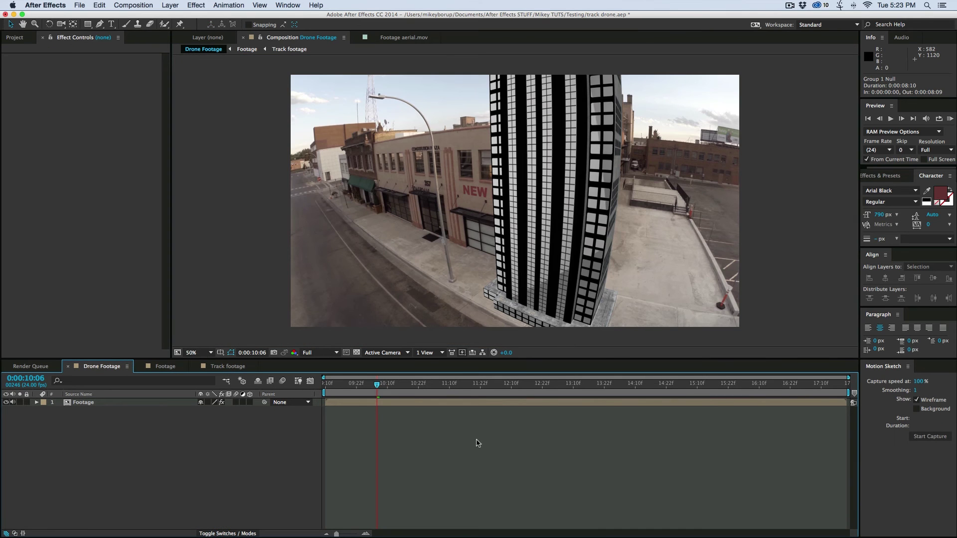
pyautogui.press('space')
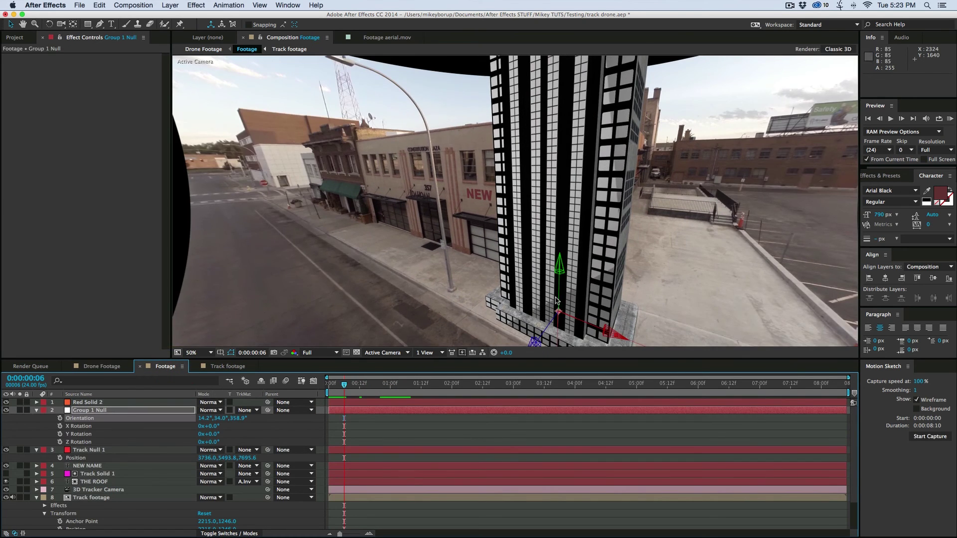
# - Move the Group 1 Null across the street to about -2986, 6592, 3616 and preview the Drone Footage composition
pyautogui.scroll(-4, 549, 313)
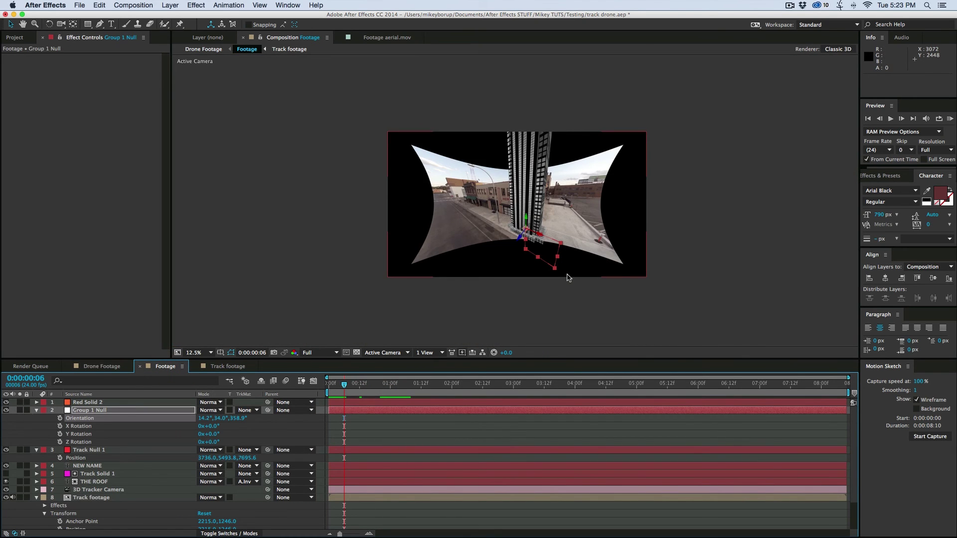
pyautogui.scroll(2, 523, 266)
pyautogui.moveTo(522, 266); pyautogui.dragTo(401, 297)
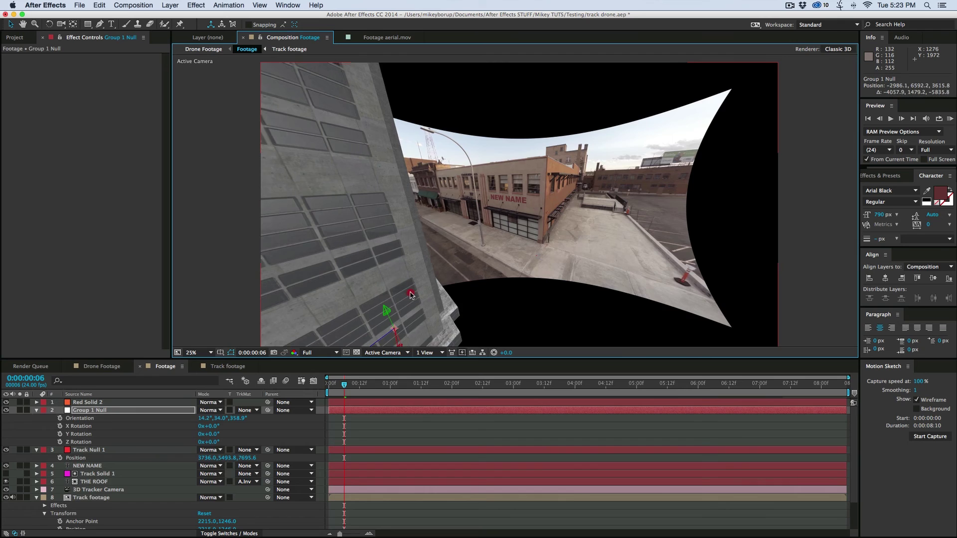
pyautogui.click(114, 367)
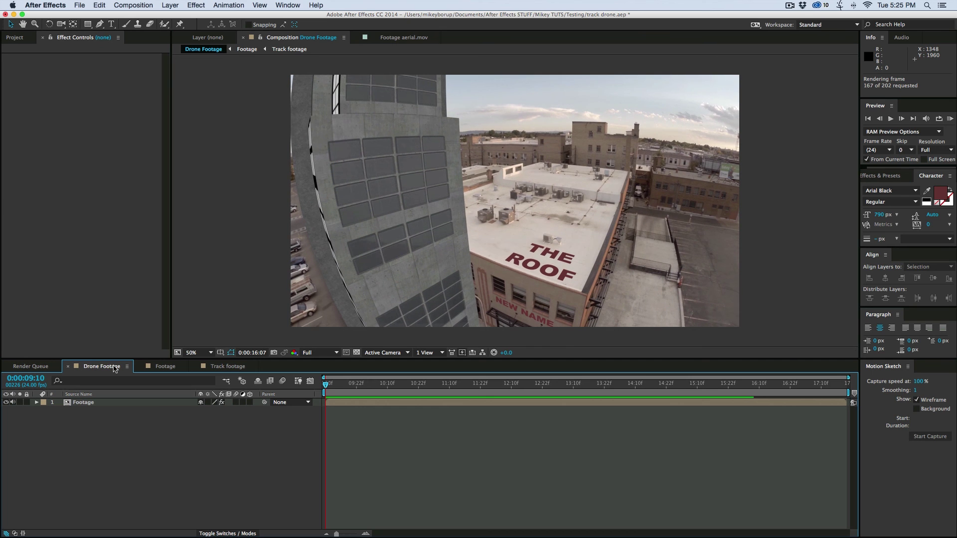
# - Switch to Safari to view the Camera Stupid site and the Udemy drone course page, and return to After Effects
pyautogui.press('super+Tab')
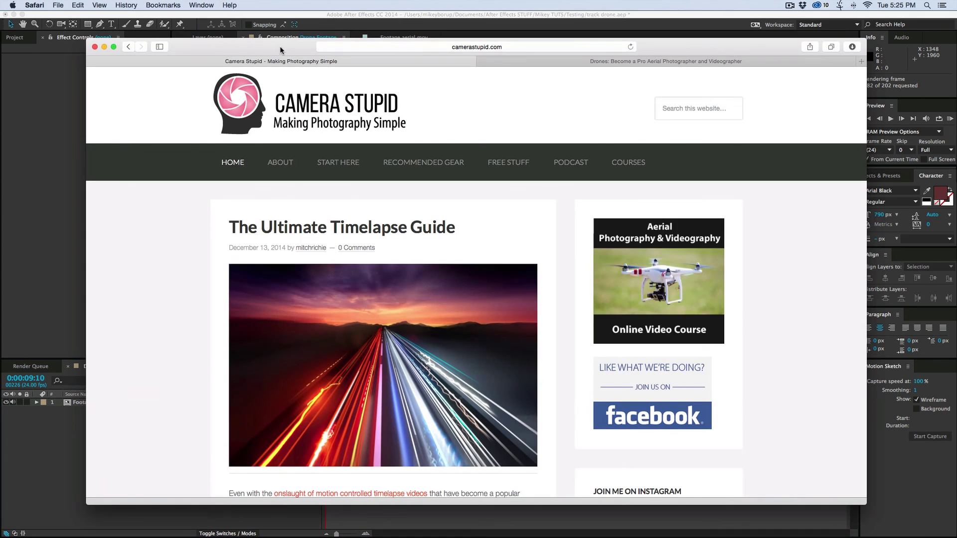
pyautogui.click(557, 59)
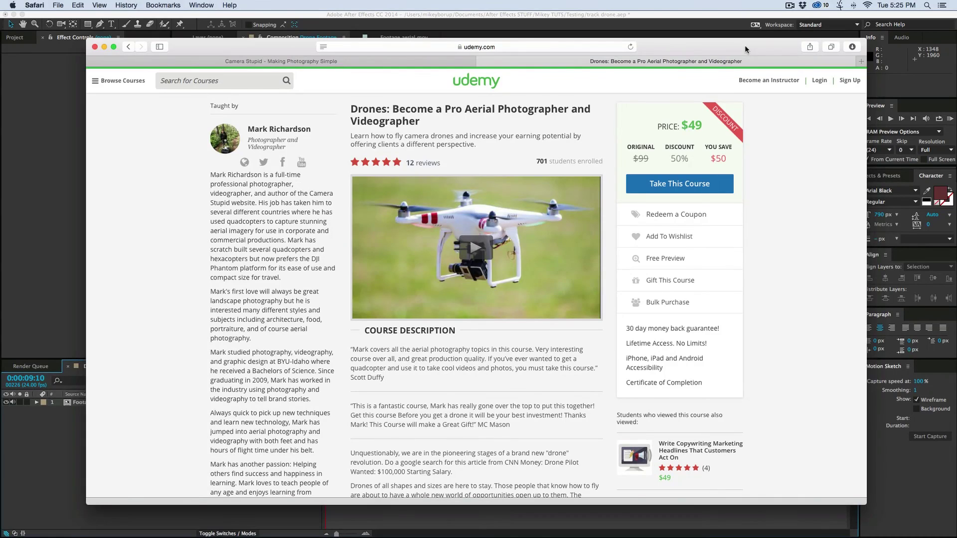
pyautogui.press('super+Tab')
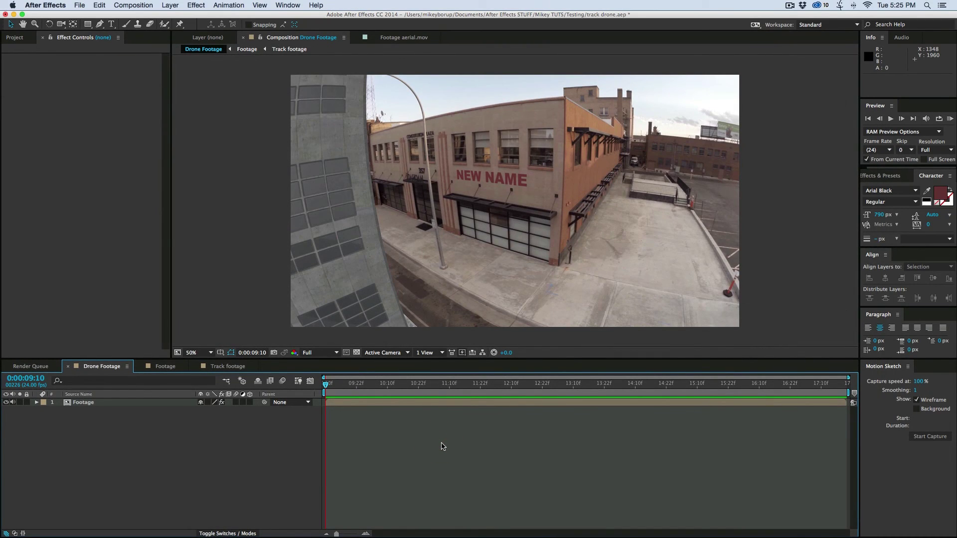